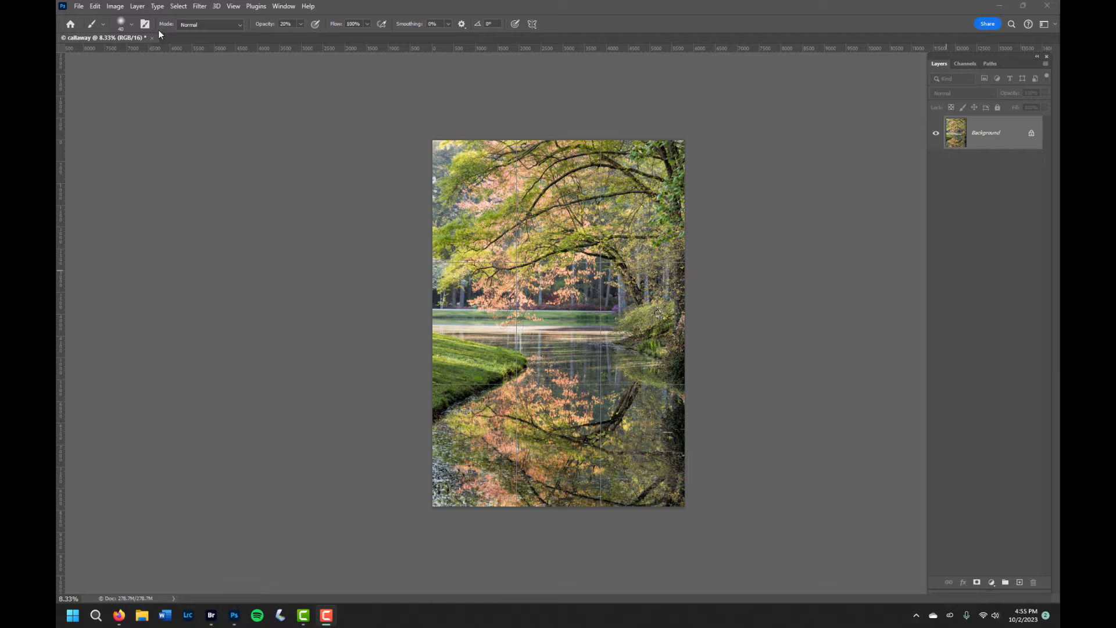
- Check the photo's dimensions in pixels in Image Size, closing without changes
{"action": "left_click", "coordinate": [120, 7]}
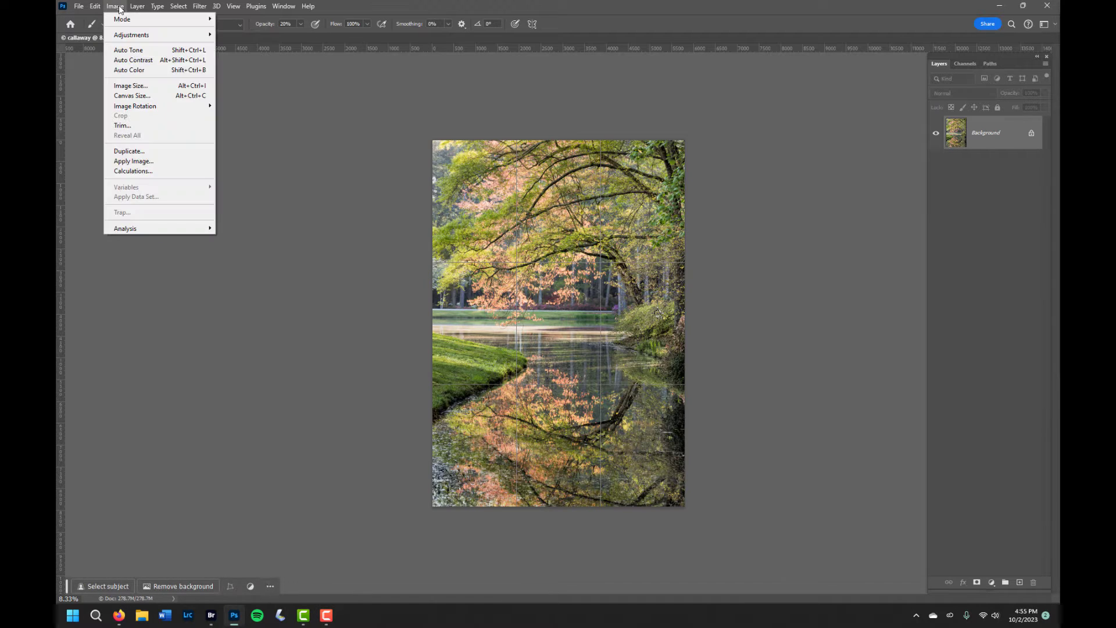
{"action": "left_click", "coordinate": [139, 86]}
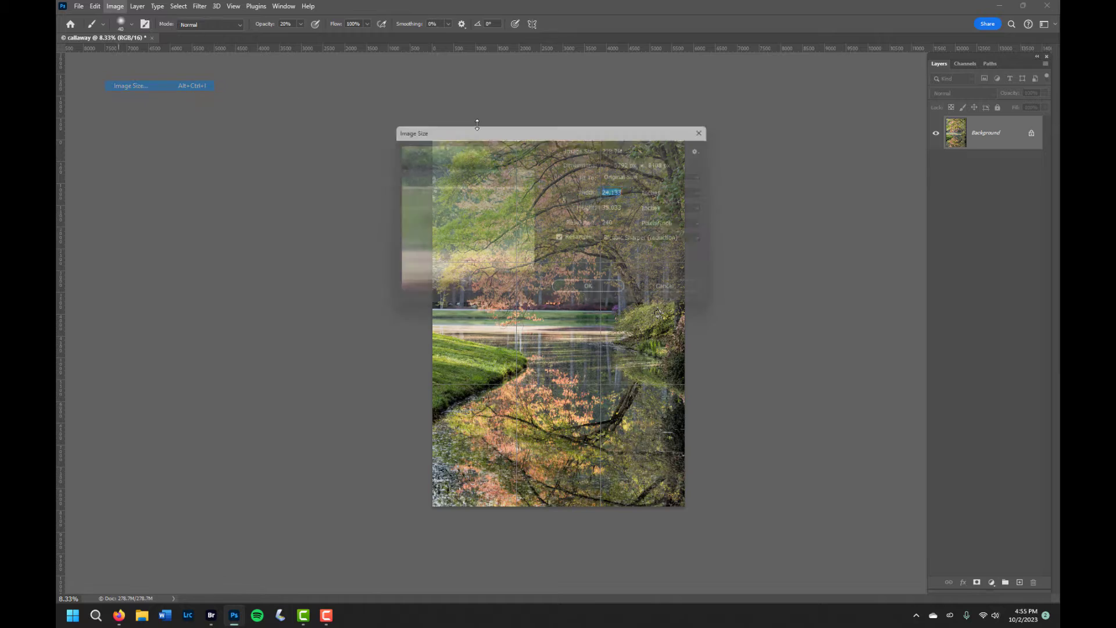
{"action": "left_click", "coordinate": [704, 193]}
{"action": "left_click", "coordinate": [662, 211]}
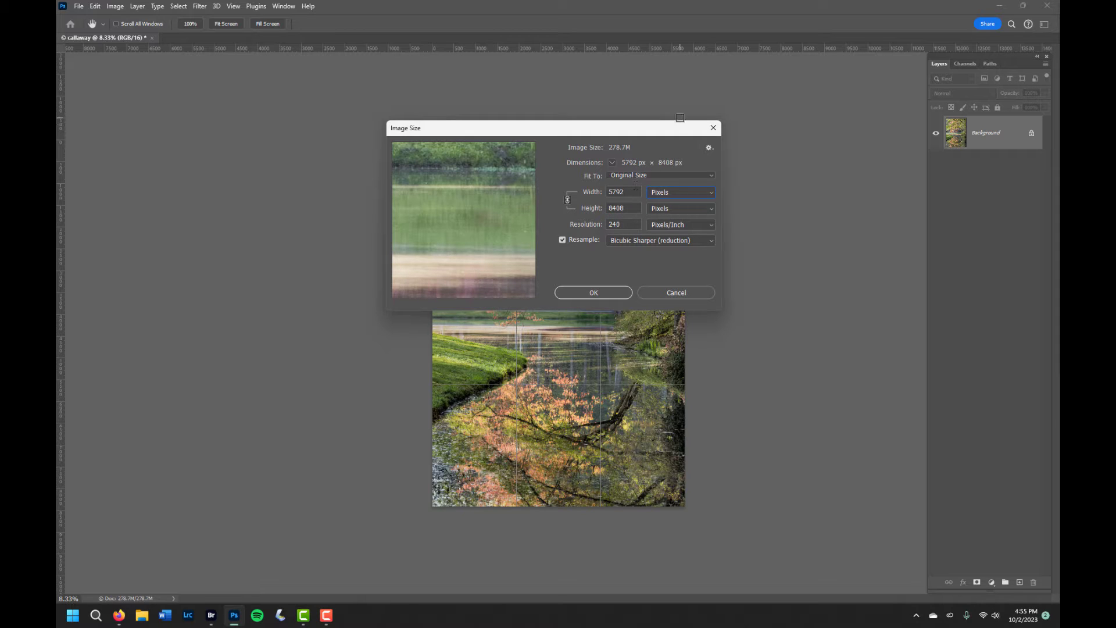
{"action": "left_click", "coordinate": [714, 128]}
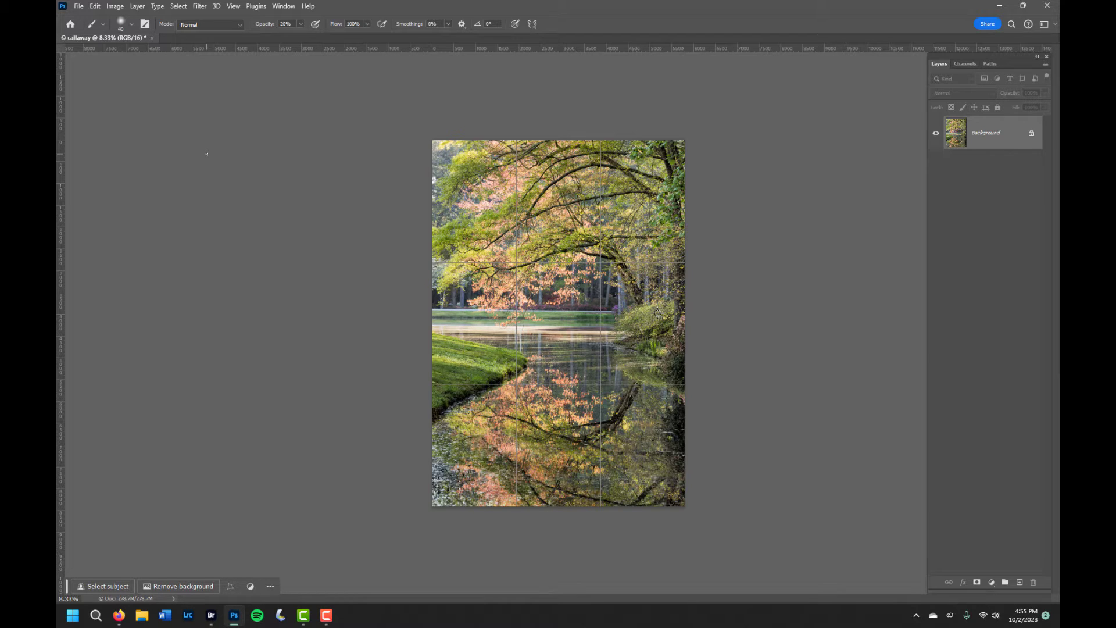
- Crop beyond the photo's top-left corner and fill the new area with Generative Expand
{"action": "key", "text": "c"}
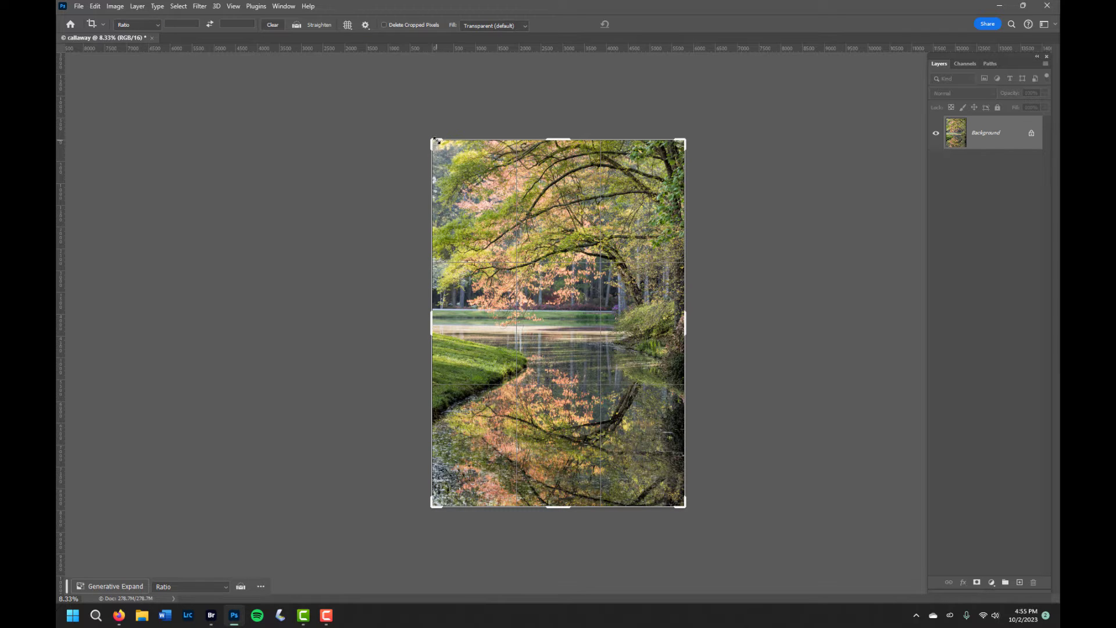
{"action": "left_click_drag", "start_coordinate": [430, 139], "coordinate": [398, 120]}
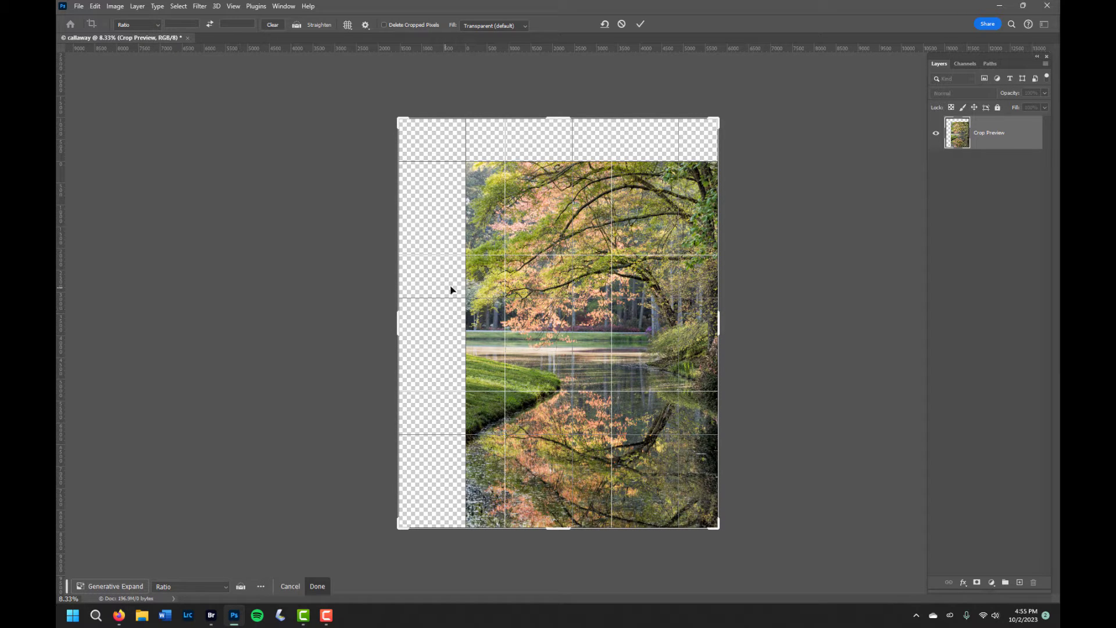
{"action": "left_click", "coordinate": [104, 587]}
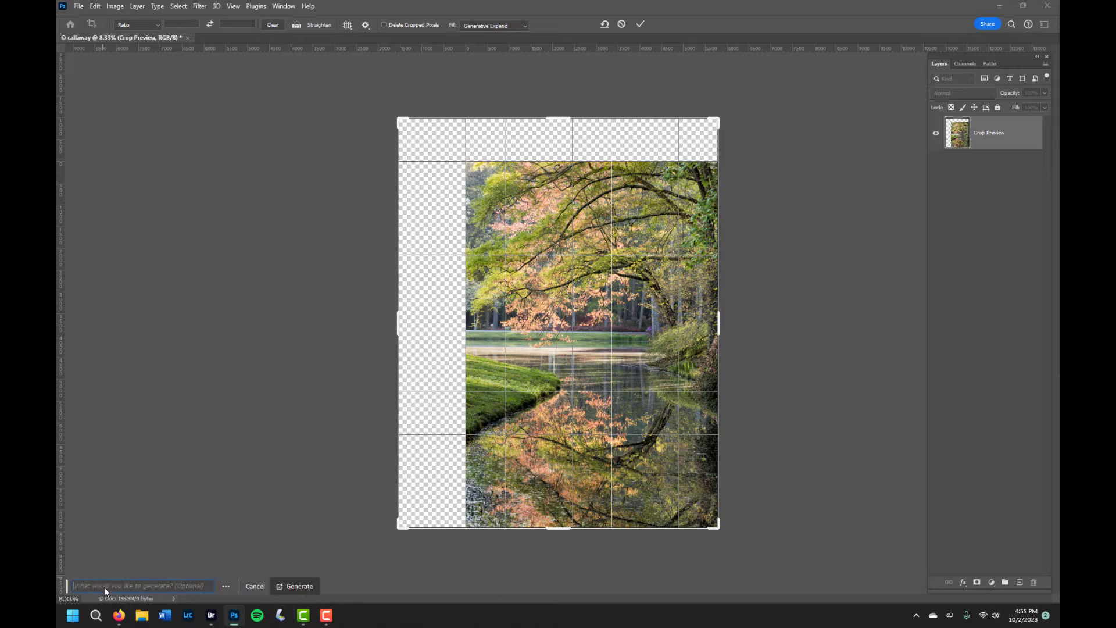
{"action": "left_click", "coordinate": [295, 586]}
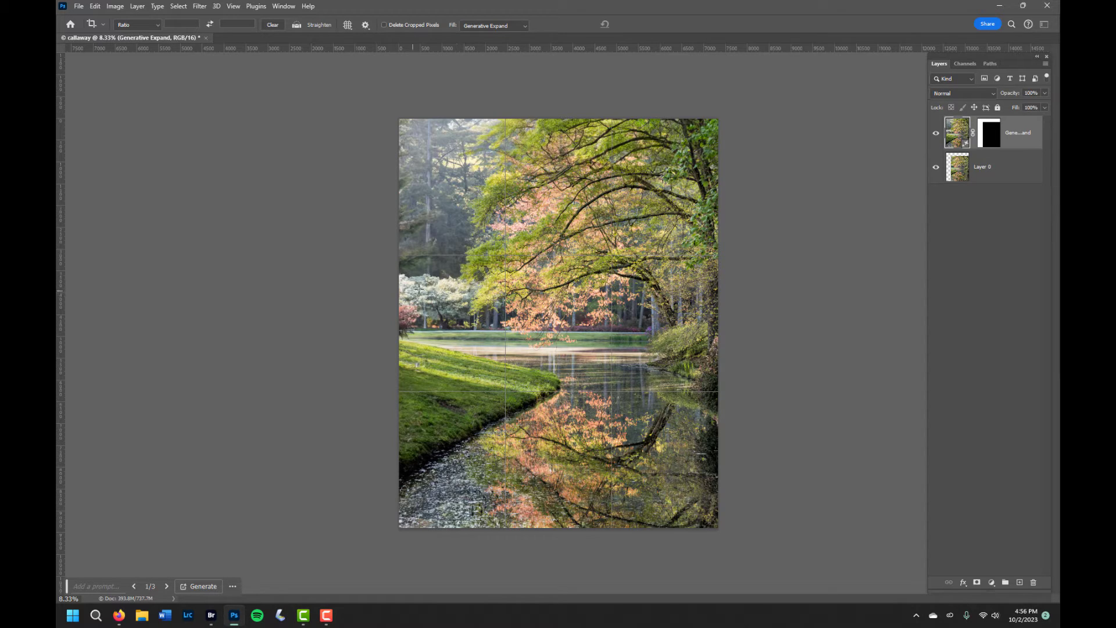
{"action": "left_click", "coordinate": [936, 137]}
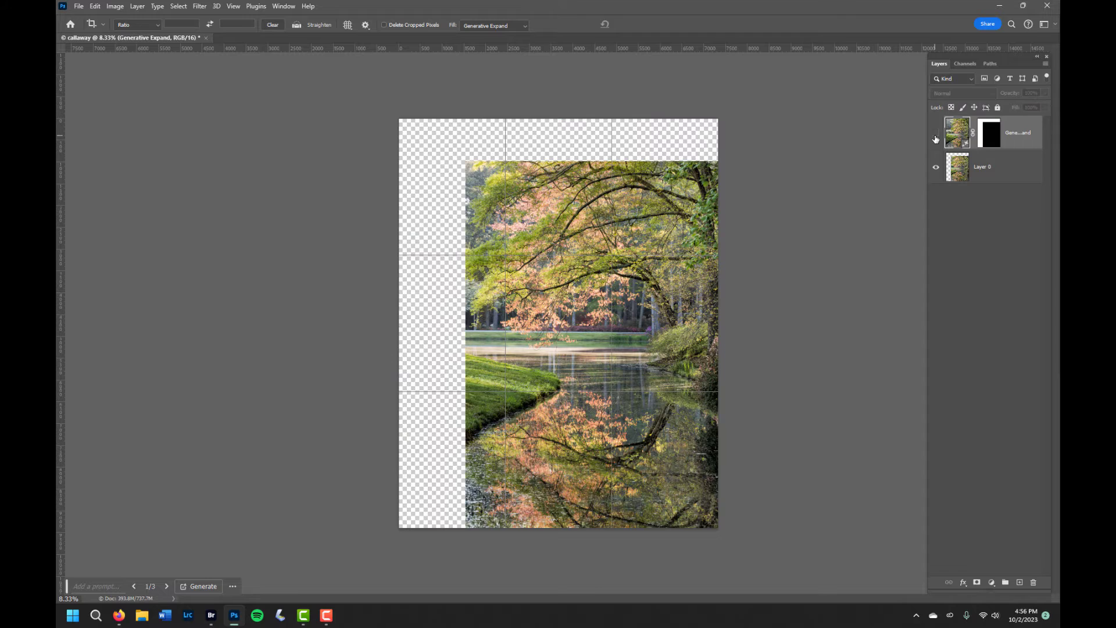
{"action": "left_click", "coordinate": [936, 137]}
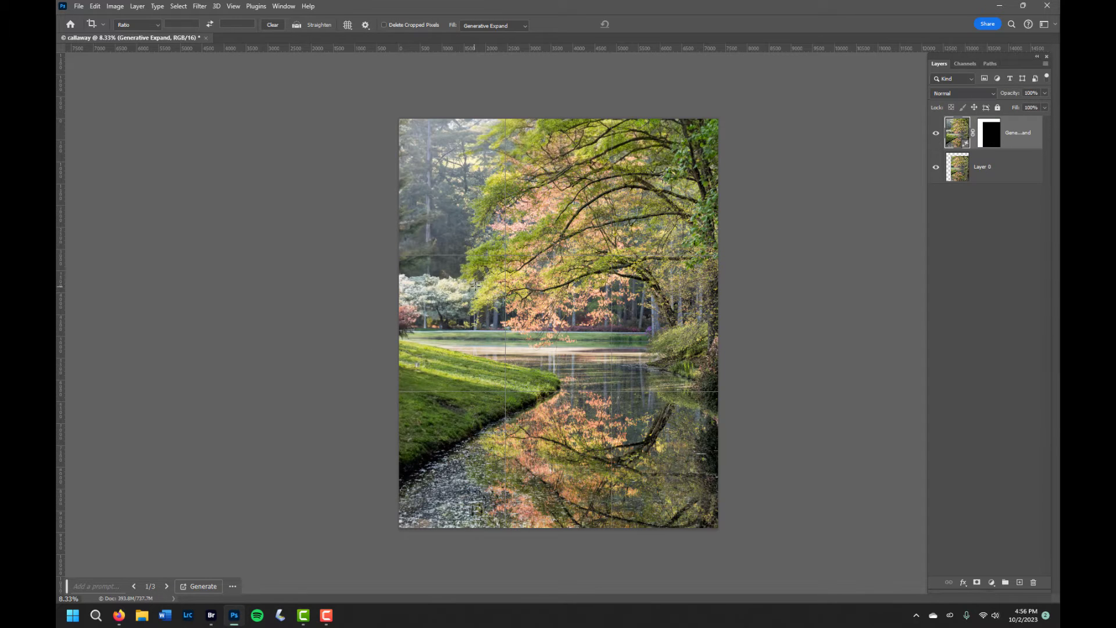
{"action": "left_click", "coordinate": [935, 133]}
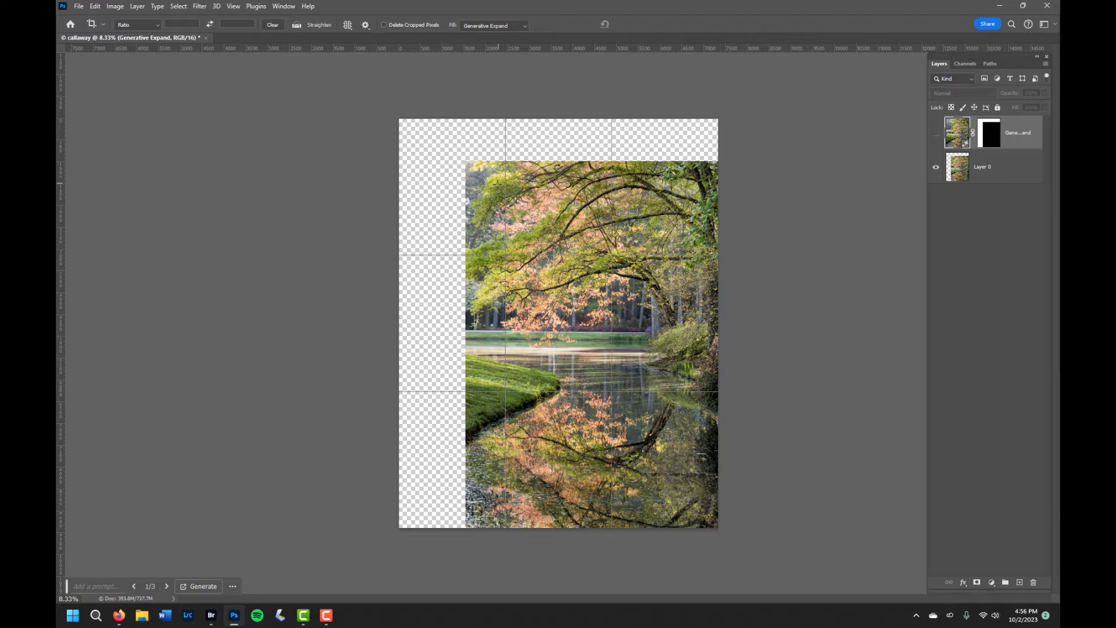
{"action": "left_click", "coordinate": [936, 133]}
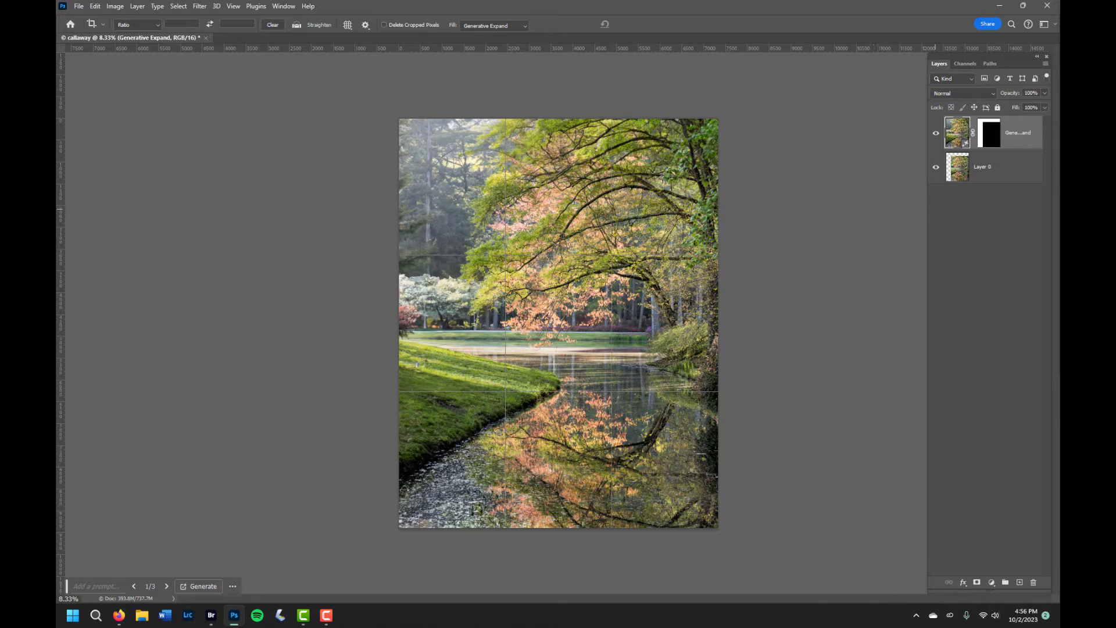
{"action": "scroll", "coordinate": [557, 308], "scroll_direction": "up", "scroll_amount": 3}
{"action": "scroll", "coordinate": [557, 308], "scroll_direction": "up", "scroll_amount": 1}
{"action": "scroll", "coordinate": [557, 308], "scroll_direction": "up", "scroll_amount": 2}
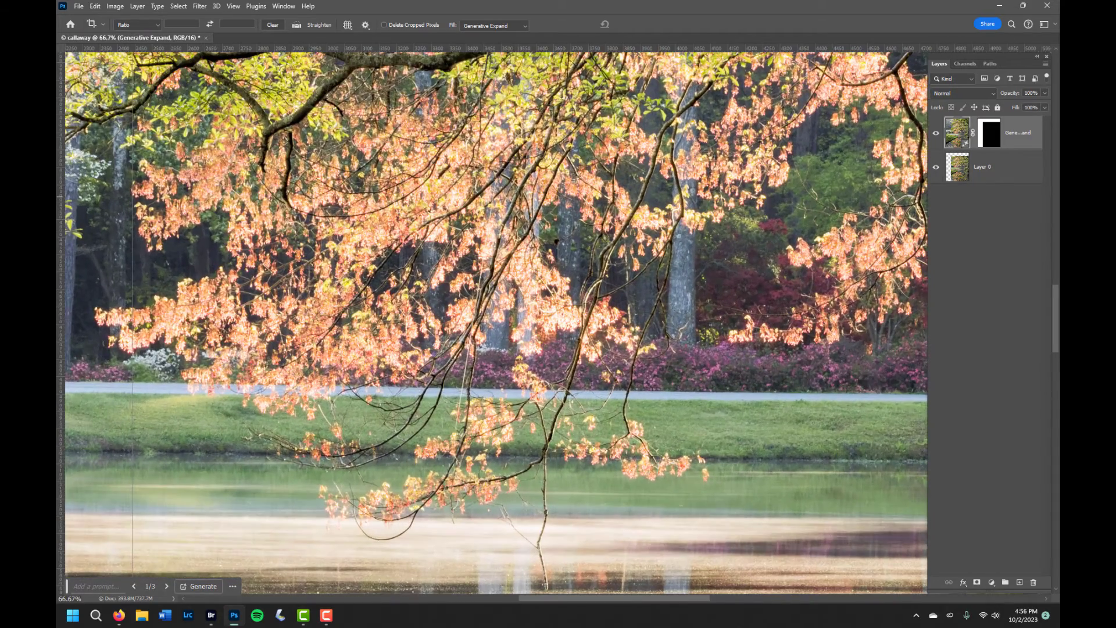
{"action": "scroll", "coordinate": [497, 323], "scroll_direction": "left", "scroll_amount": 10}
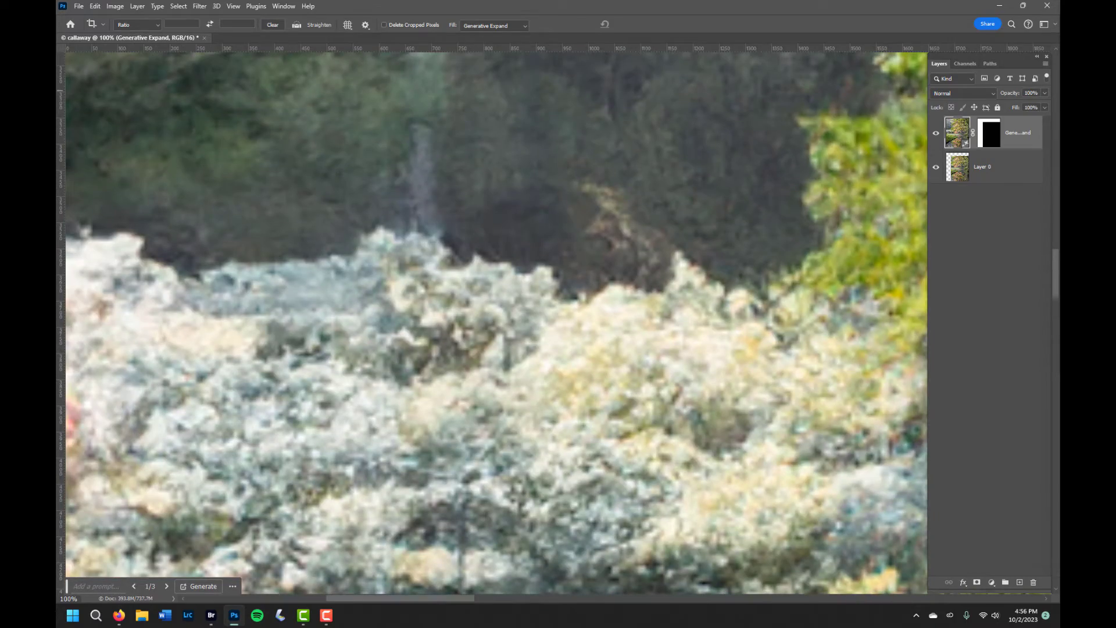
{"action": "scroll", "coordinate": [492, 323], "scroll_direction": "down", "scroll_amount": 2}
{"action": "scroll", "coordinate": [491, 323], "scroll_direction": "right", "scroll_amount": 5}
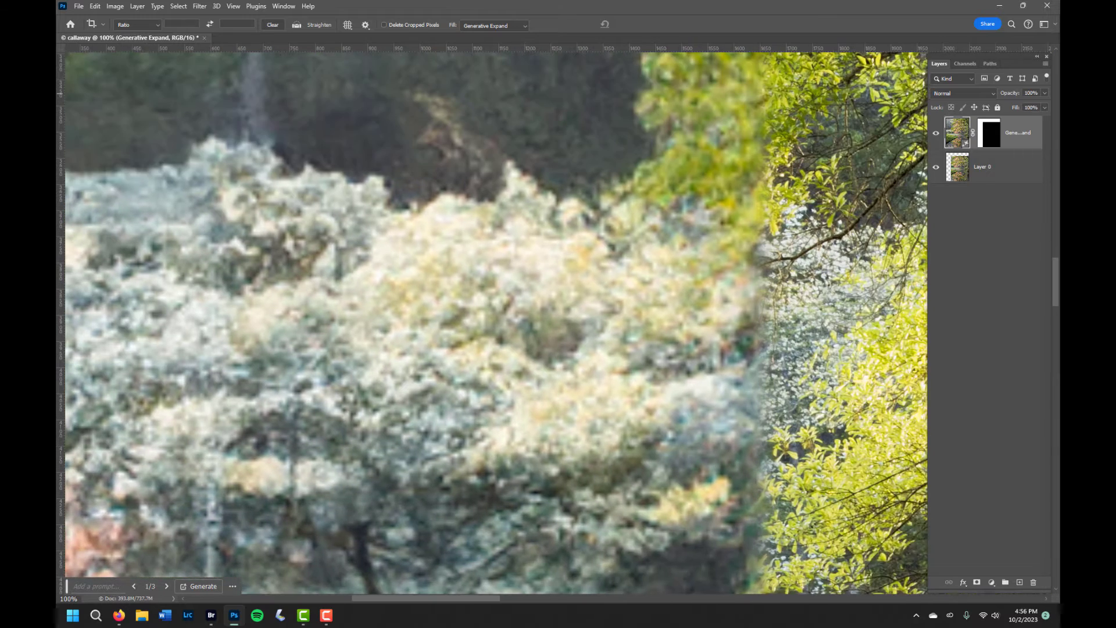
{"action": "scroll", "coordinate": [491, 323], "scroll_direction": "right", "scroll_amount": 4}
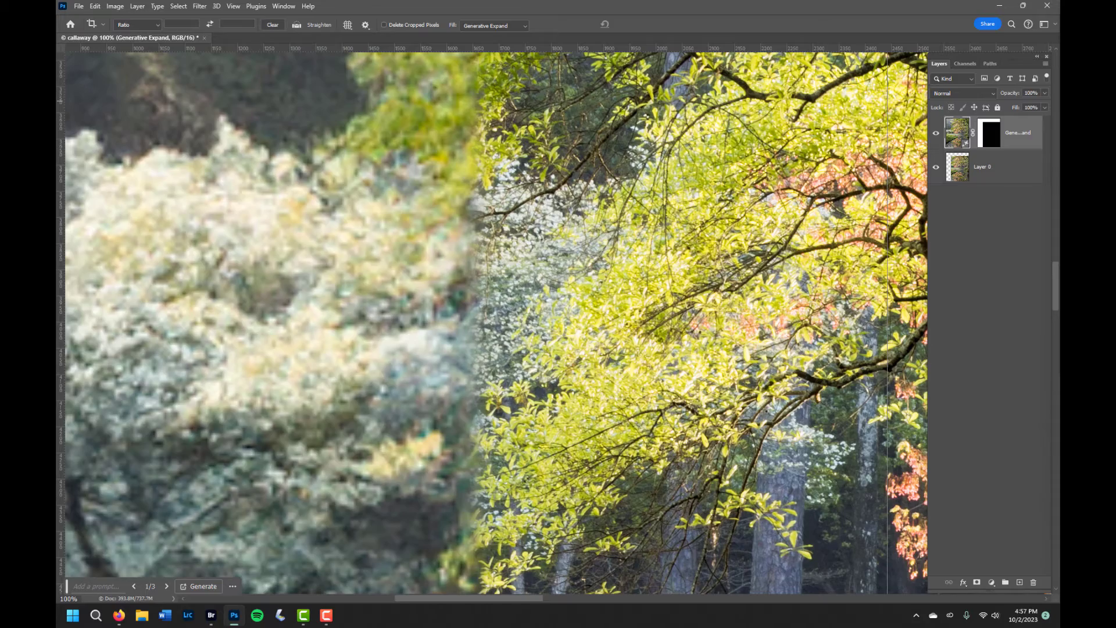
{"action": "scroll", "coordinate": [494, 319], "scroll_direction": "right", "scroll_amount": 10}
{"action": "scroll", "coordinate": [494, 320], "scroll_direction": "down", "scroll_amount": 10}
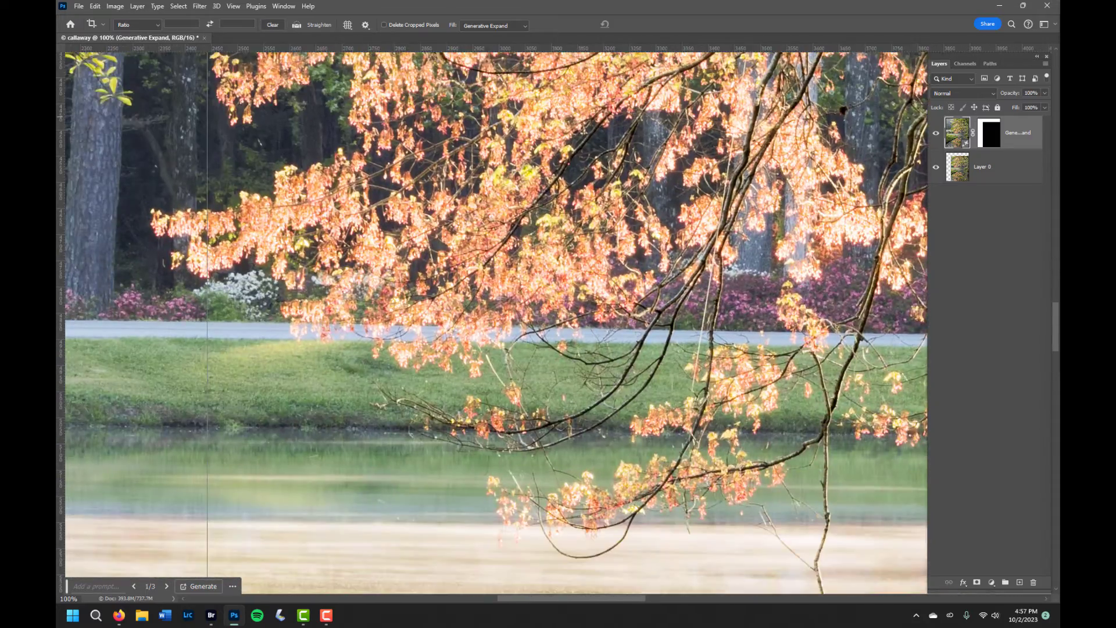
{"action": "scroll", "coordinate": [494, 320], "scroll_direction": "left", "scroll_amount": 12}
{"action": "scroll", "coordinate": [494, 320], "scroll_direction": "up", "scroll_amount": 10}
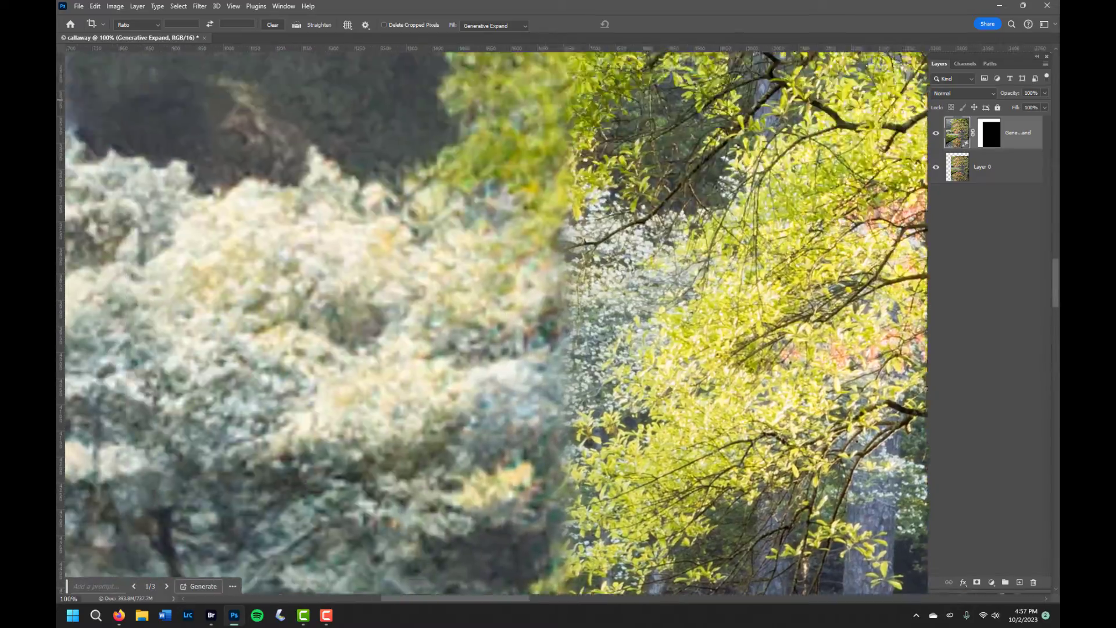
{"action": "scroll", "coordinate": [494, 320], "scroll_direction": "left", "scroll_amount": 4}
{"action": "scroll", "coordinate": [494, 320], "scroll_direction": "right", "scroll_amount": 4}
{"action": "scroll", "coordinate": [494, 320], "scroll_direction": "up", "scroll_amount": 5}
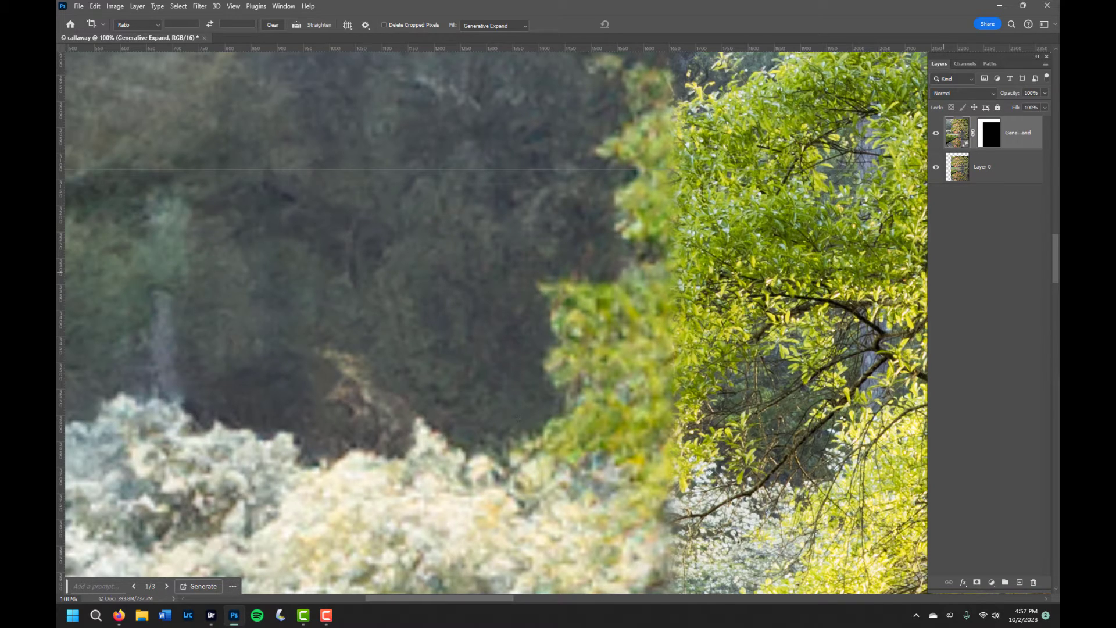
{"action": "key", "text": "ctrl+minus"}
{"action": "key", "text": "ctrl+minus"}
{"action": "key", "text": "ctrl+minus"}
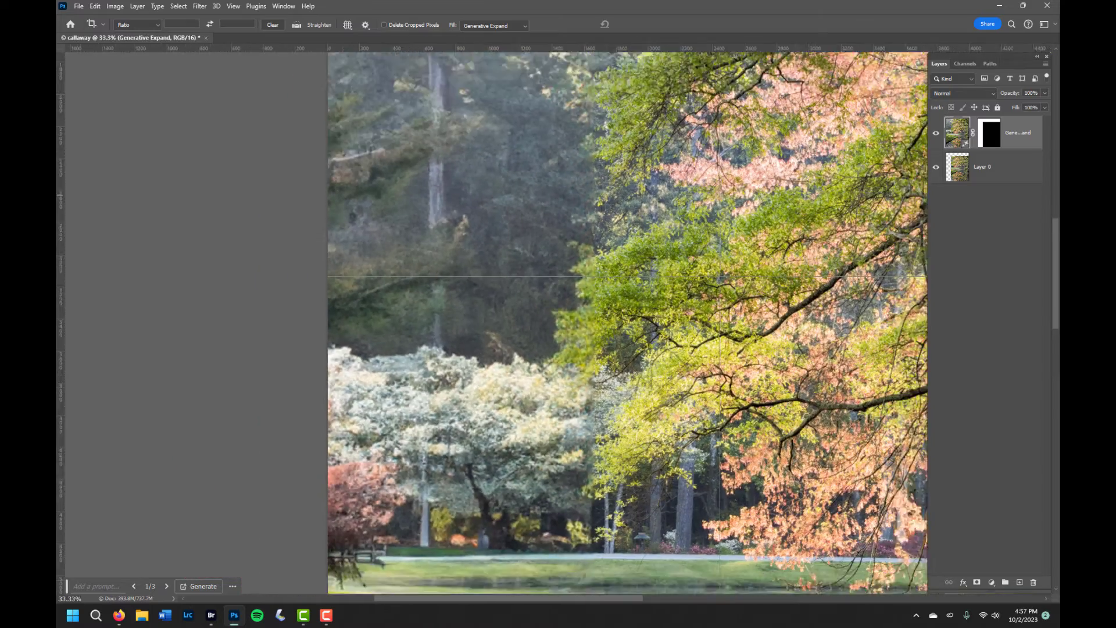
{"action": "key", "text": "ctrl+minus"}
{"action": "key", "text": "ctrl+minus"}
{"action": "key", "text": "ctrl+minus"}
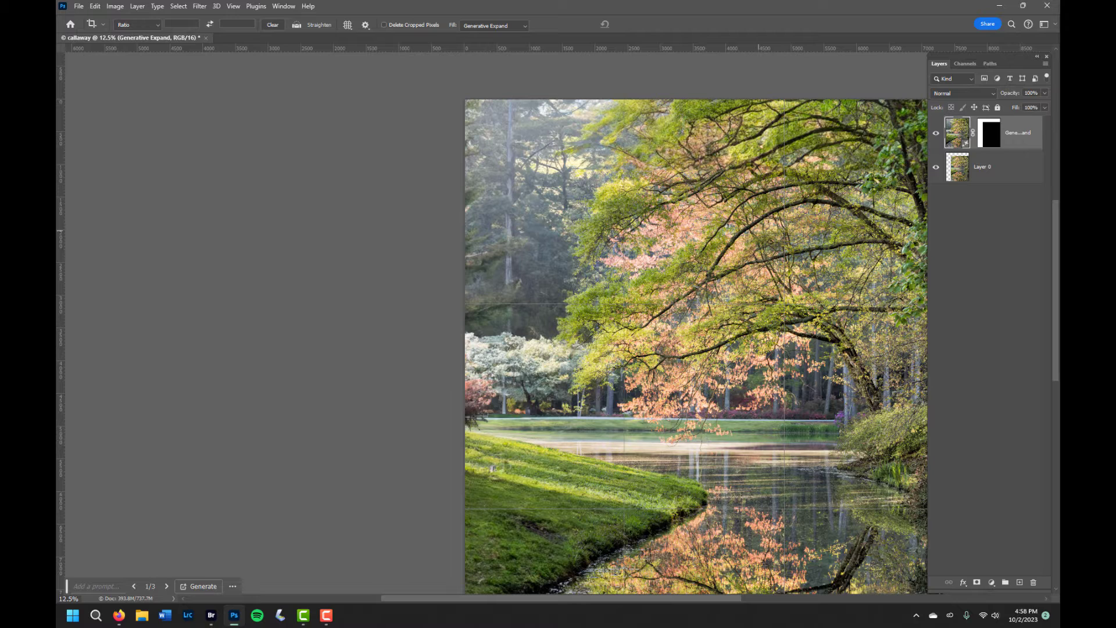
- Delete the Generative Expand layer from the Layers panel
{"action": "right_click", "coordinate": [953, 136]}
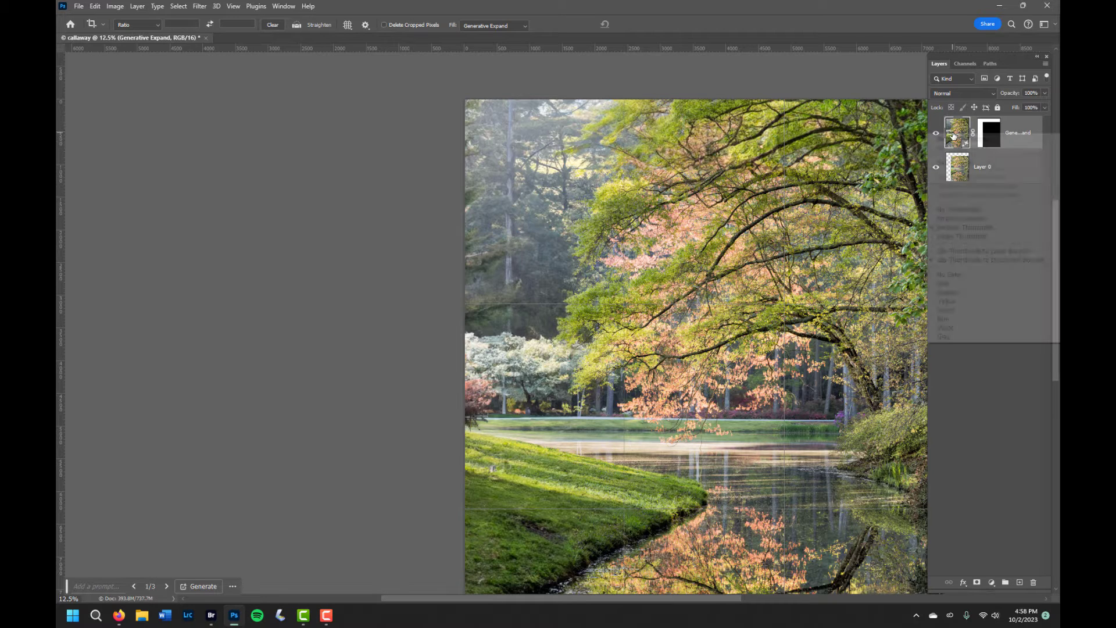
{"action": "left_click", "coordinate": [1016, 128]}
{"action": "right_click", "coordinate": [1016, 128]}
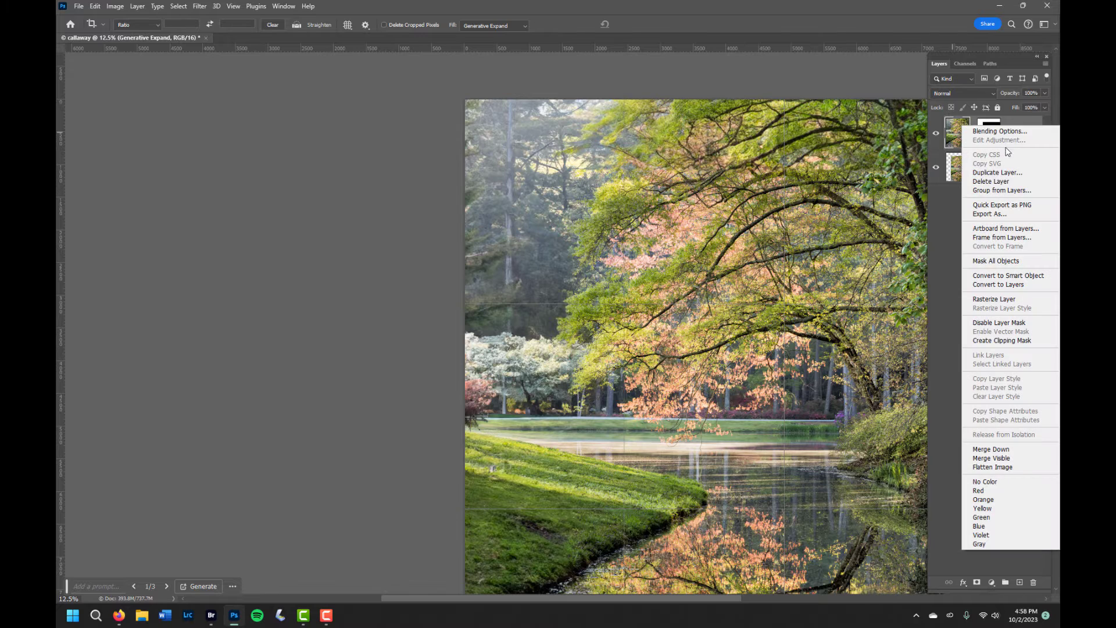
{"action": "left_click", "coordinate": [999, 183]}
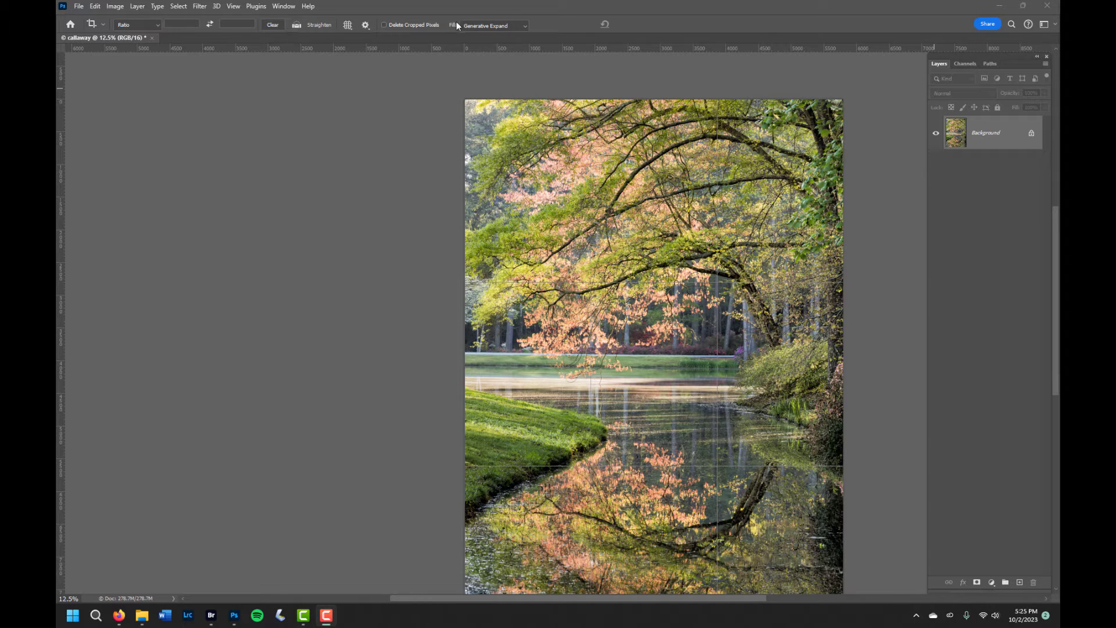
- Set the crop Fill option to Transparent and start a crop around the whole photo
{"action": "left_click", "coordinate": [526, 26]}
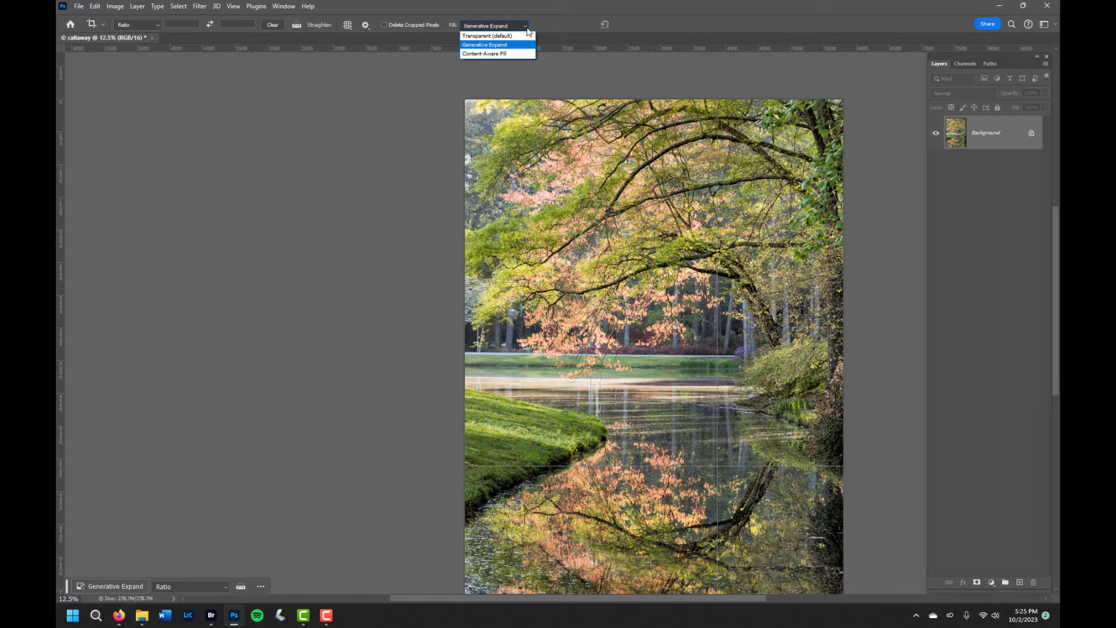
{"action": "left_click", "coordinate": [512, 36]}
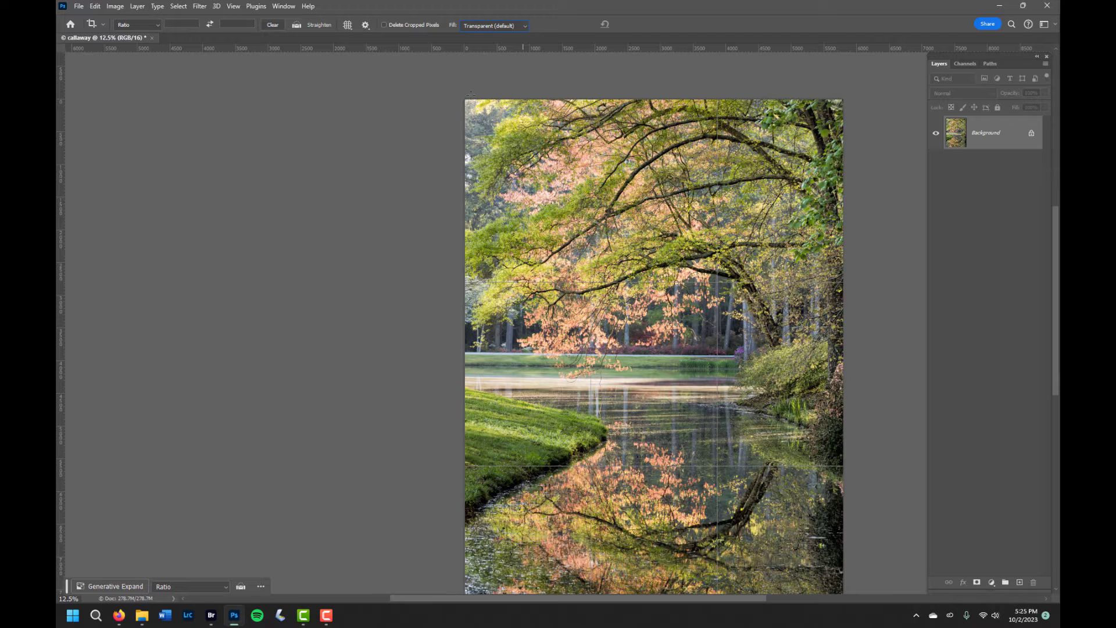
{"action": "left_click", "coordinate": [450, 87]}
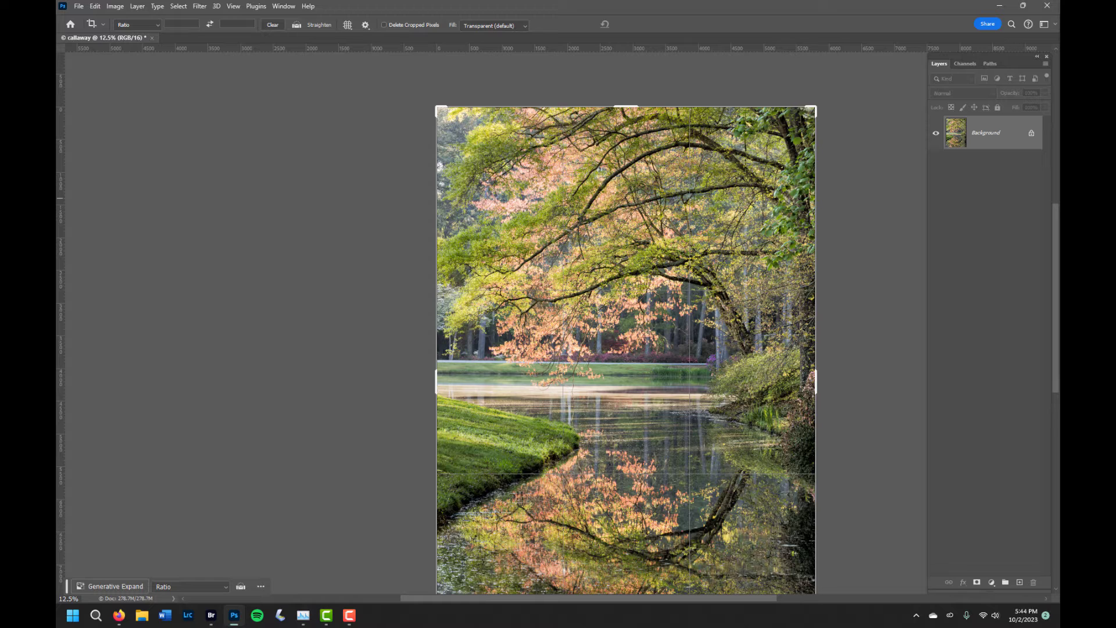
- Drag the crop corners past the photo on all sides and commit the enlarged transparent canvas
{"action": "key", "text": "ctrl+minus"}
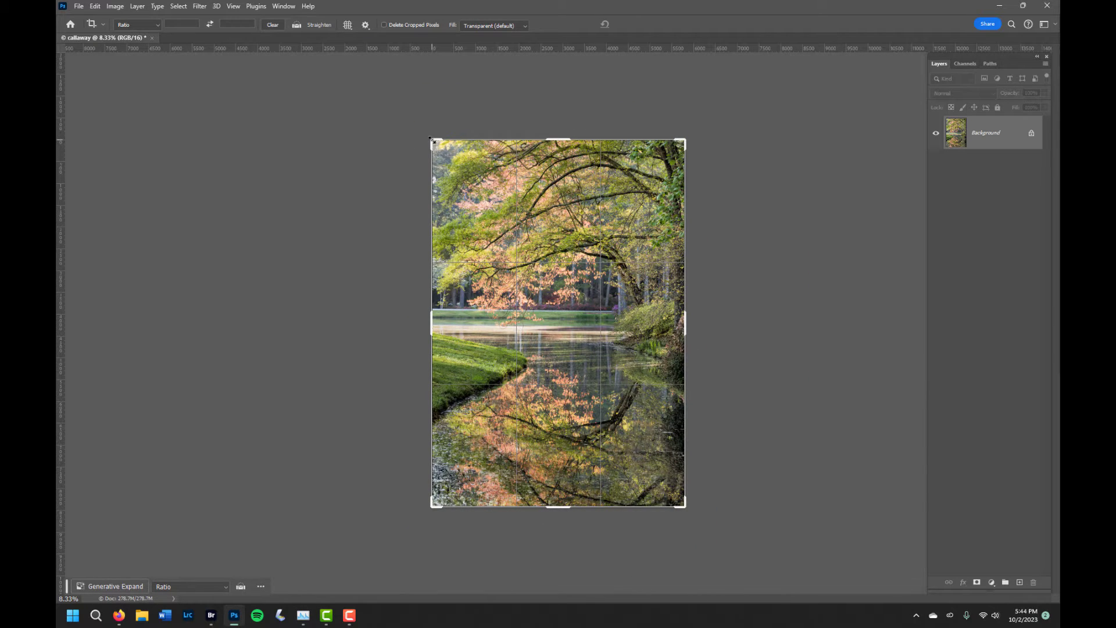
{"action": "left_click_drag", "start_coordinate": [432, 141], "coordinate": [402, 118]}
{"action": "left_click_drag", "start_coordinate": [709, 526], "coordinate": [739, 546]}
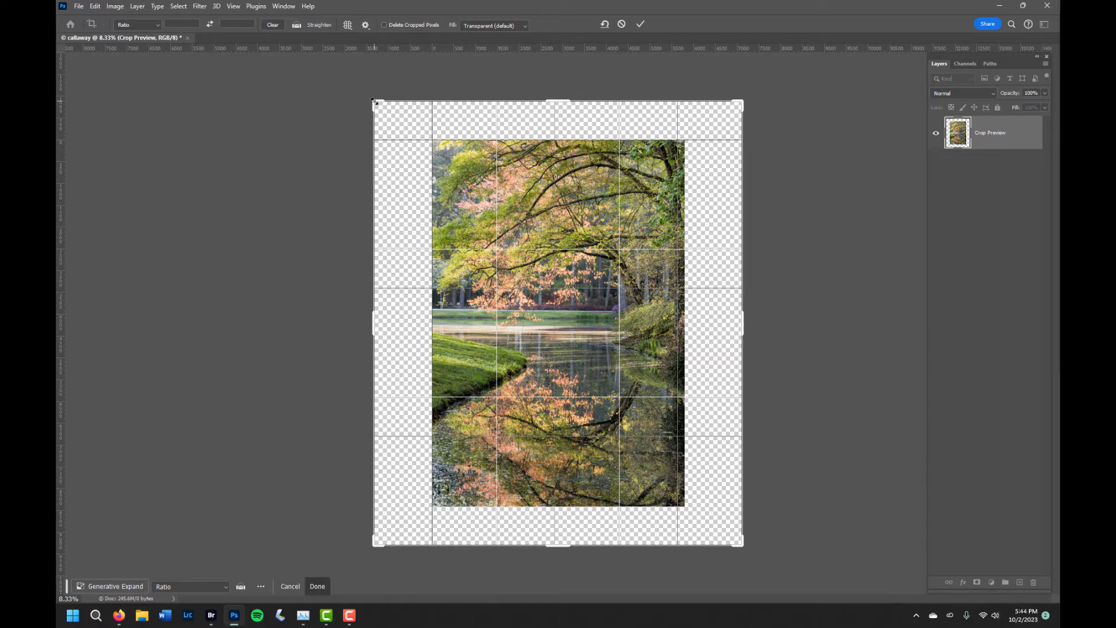
{"action": "left_click_drag", "start_coordinate": [373, 102], "coordinate": [378, 95]}
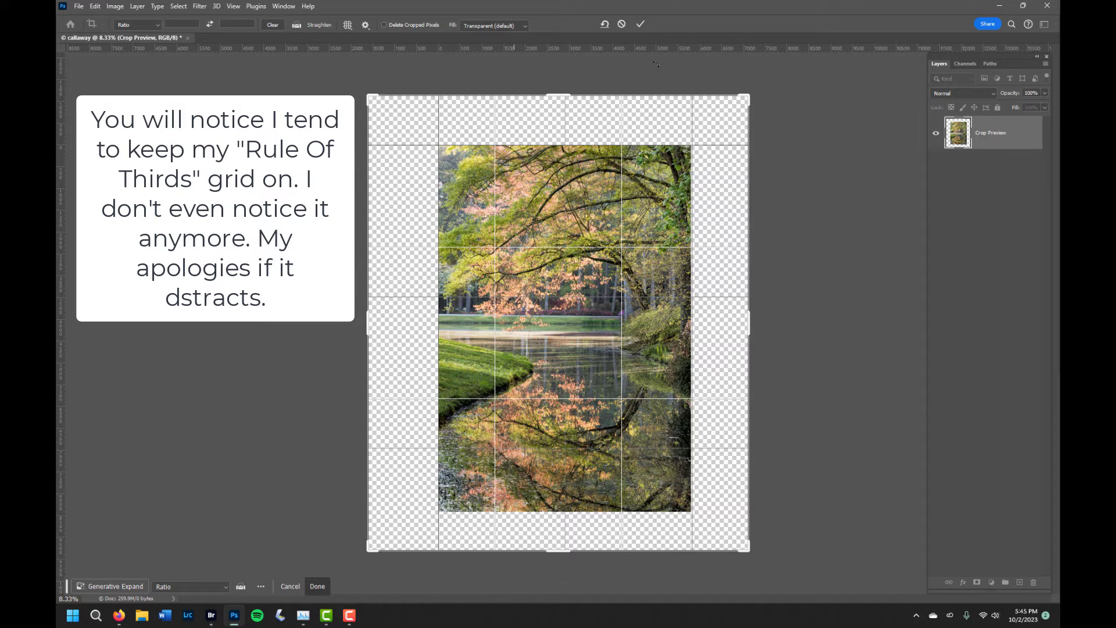
{"action": "left_click", "coordinate": [641, 24]}
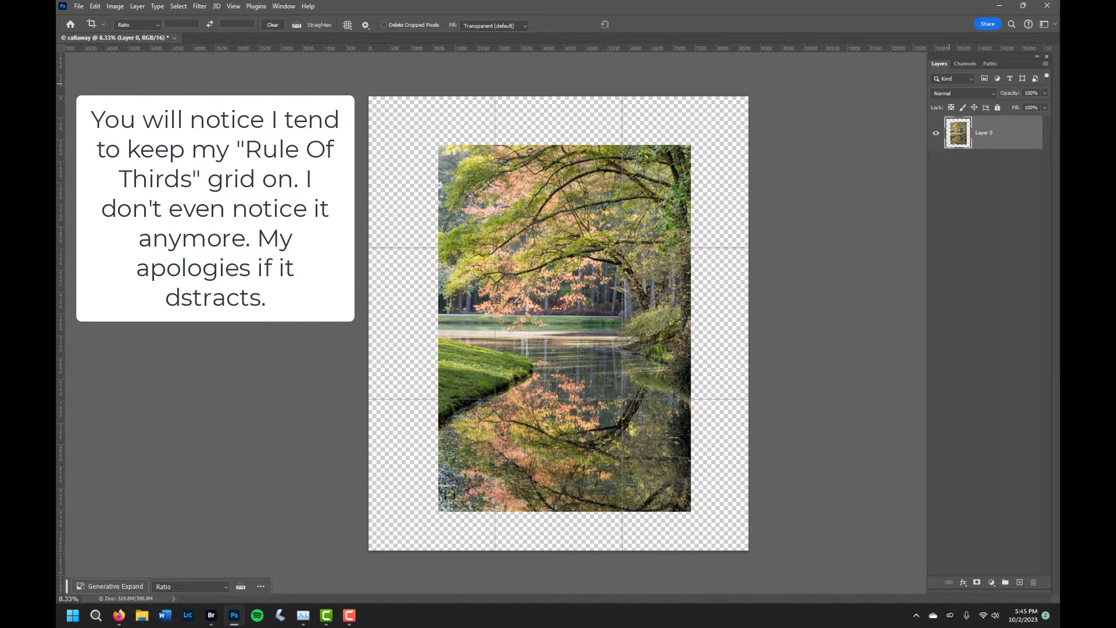
- Place a Fixed Size 1024×1024 rectangular marquee at the photo's top-left edge
{"action": "key", "text": "m"}
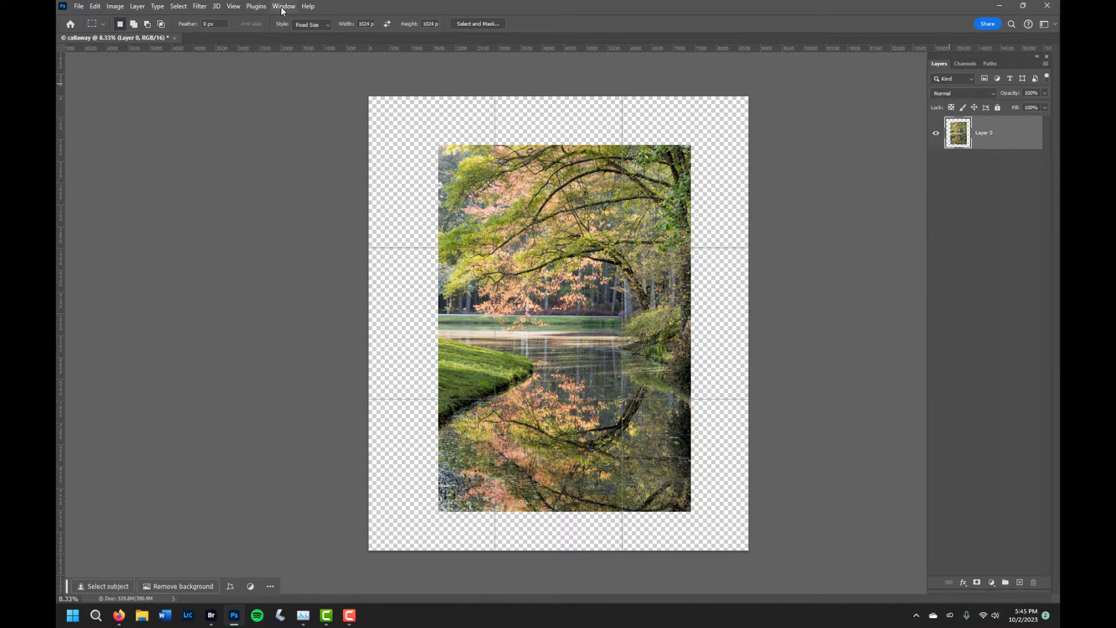
{"action": "left_click", "coordinate": [328, 25]}
{"action": "left_click", "coordinate": [389, 127]}
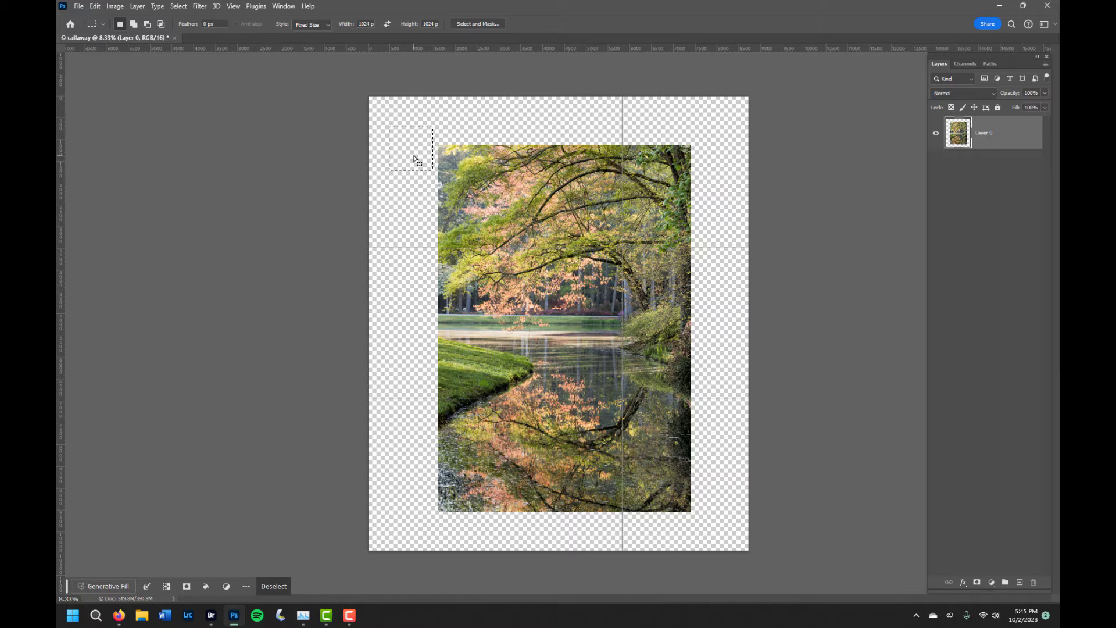
{"action": "left_click_drag", "start_coordinate": [414, 157], "coordinate": [421, 174]}
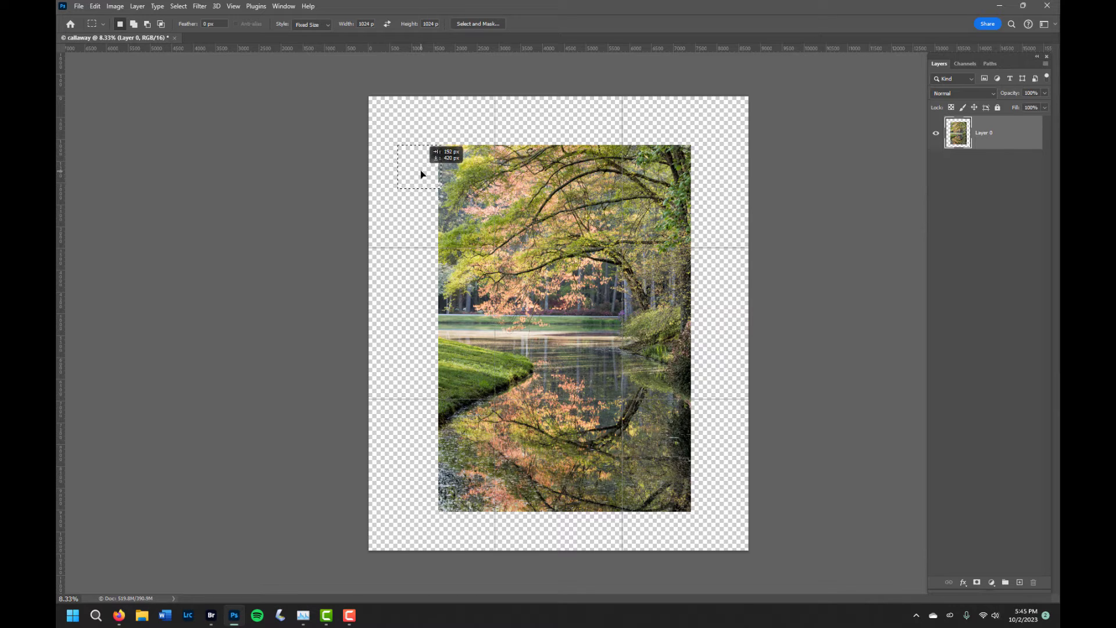
{"action": "mouse_move", "coordinate": [422, 175]}
{"action": "left_mouse_down"}
{"action": "mouse_move", "coordinate": [443, 204]}
{"action": "mouse_move", "coordinate": [409, 167]}
{"action": "left_mouse_up"}
{"action": "key", "text": "ctrl+d"}
{"action": "left_click", "coordinate": [431, 188]}
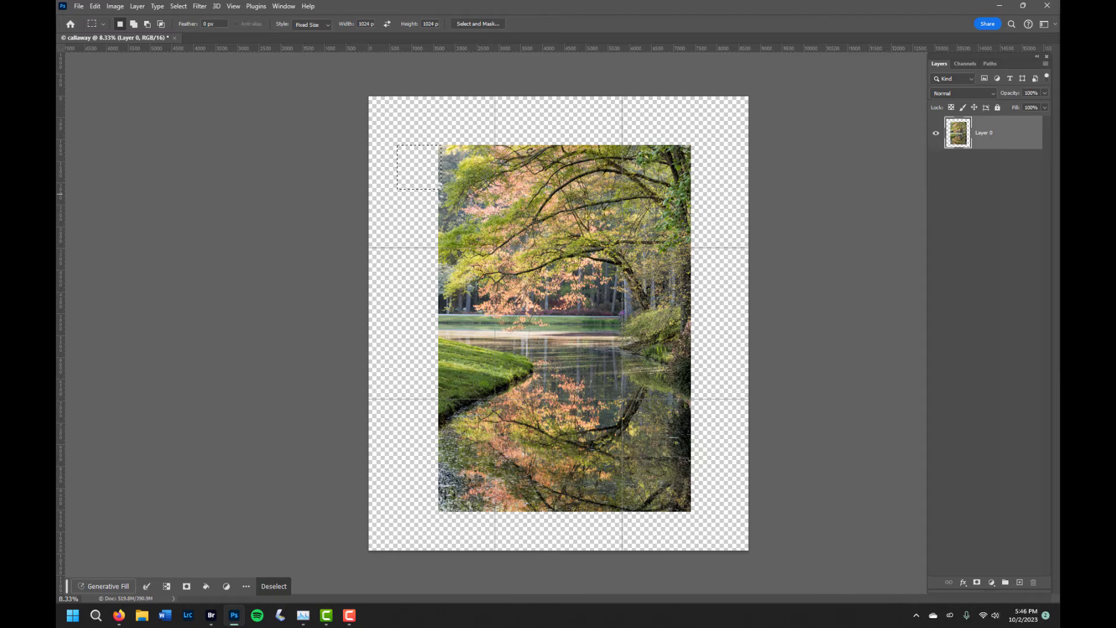
- Nudge the square flush with the photo's left edge and Generative Fill it without a prompt
{"action": "key", "text": "ctrl+plus"}
{"action": "scroll", "coordinate": [558, 326], "scroll_direction": "up", "scroll_amount": 3}
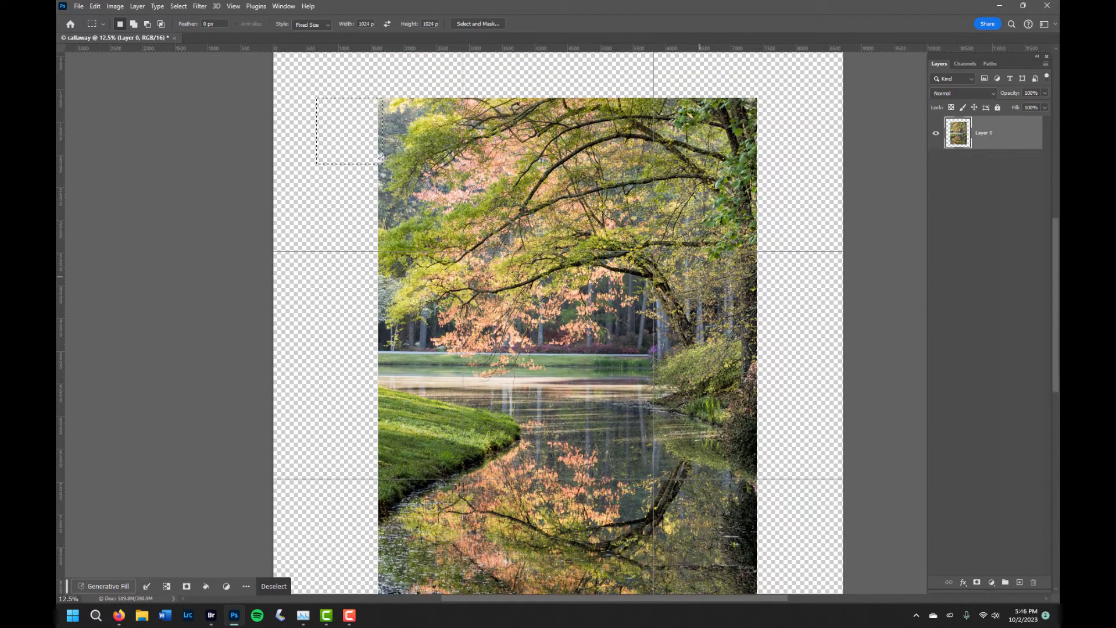
{"action": "left_click_drag", "start_coordinate": [347, 155], "coordinate": [346, 154]}
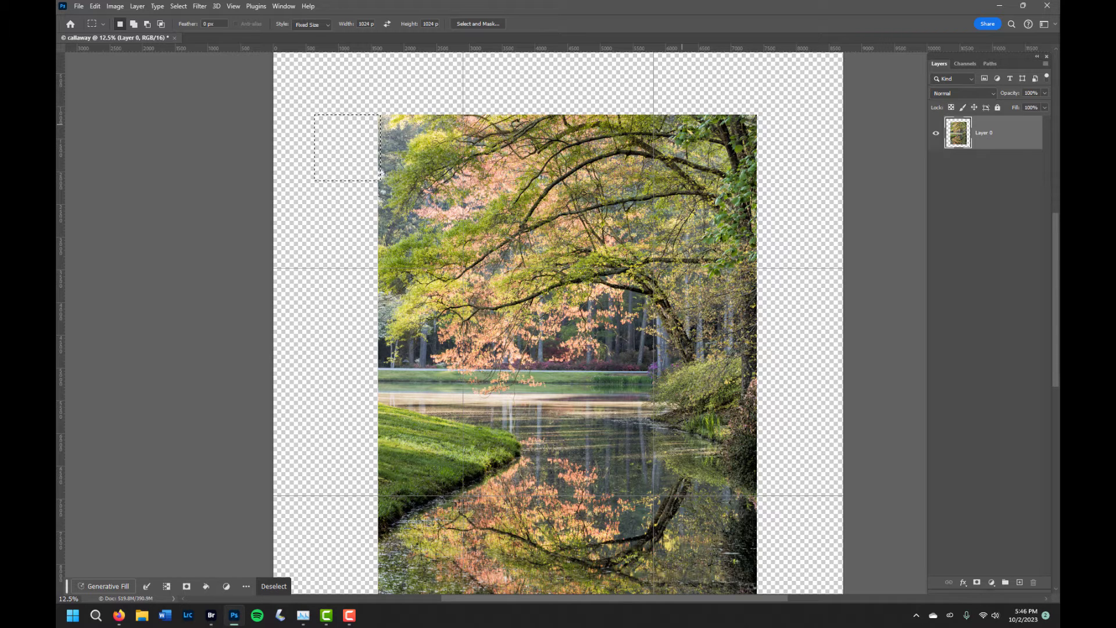
{"action": "left_click", "coordinate": [103, 585]}
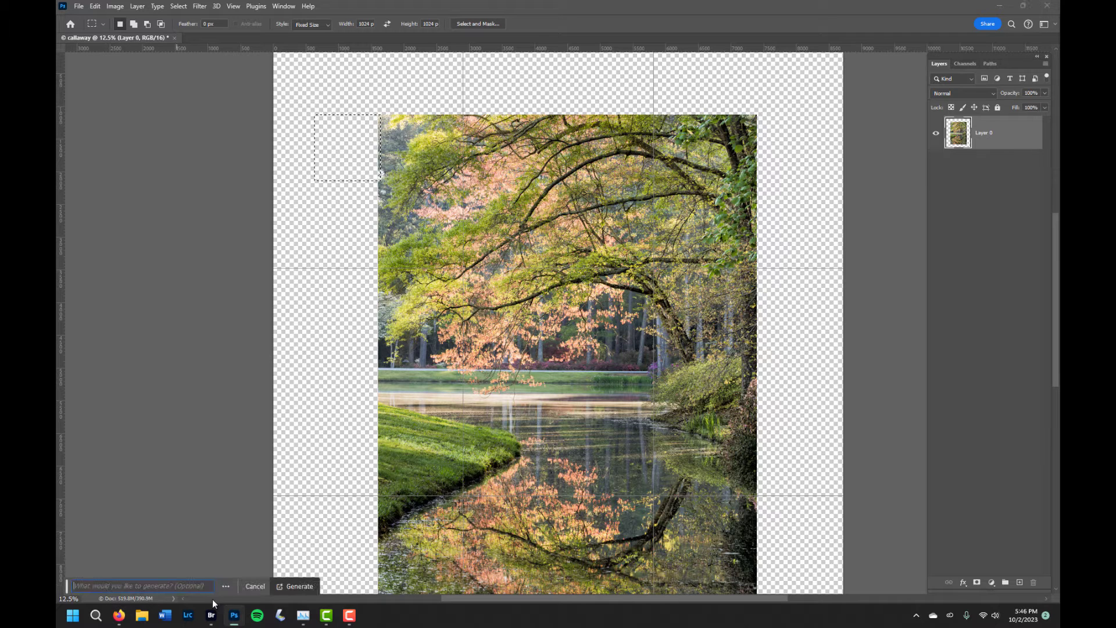
{"action": "left_click", "coordinate": [304, 587]}
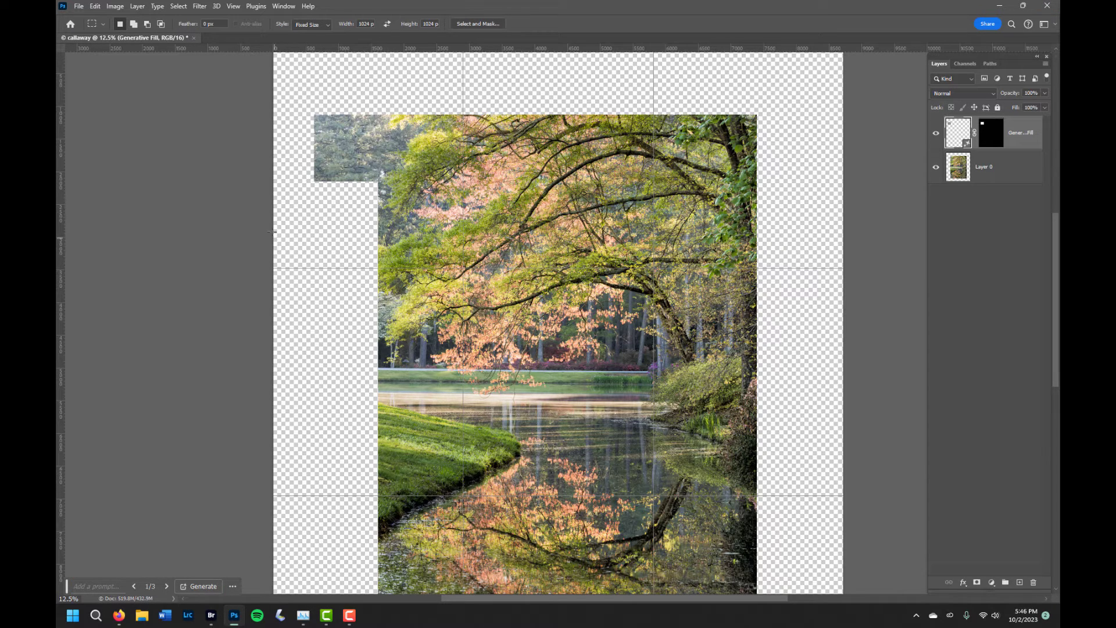
- Generate a second 1024-px block below the first and position a third square further down
{"action": "left_click_drag", "start_coordinate": [329, 274], "coordinate": [342, 217]}
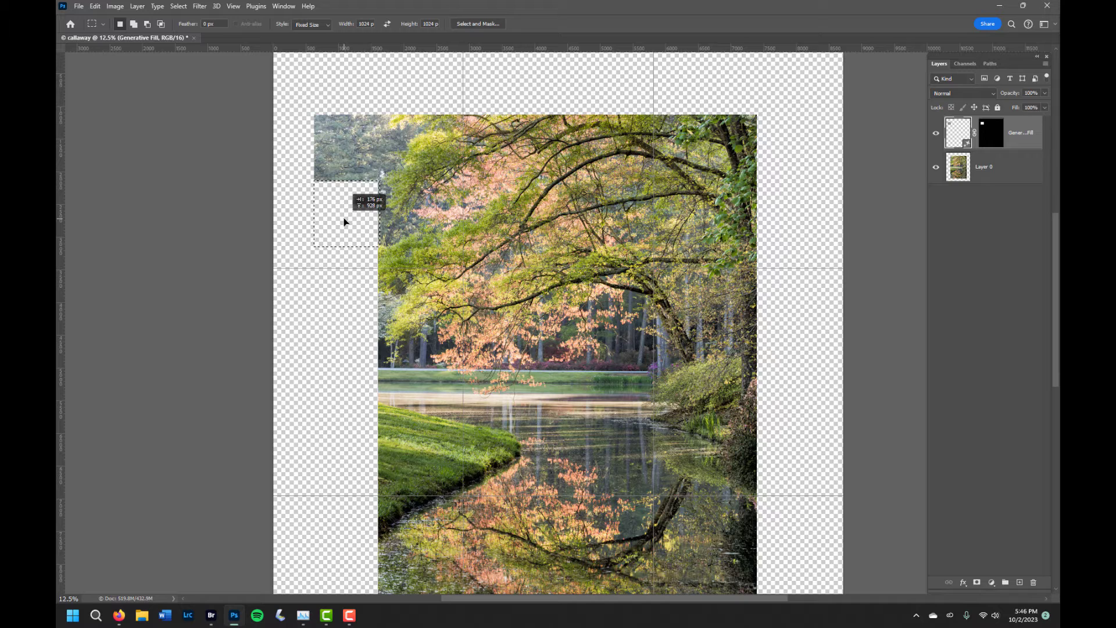
{"action": "left_click_drag", "start_coordinate": [344, 221], "coordinate": [345, 220]}
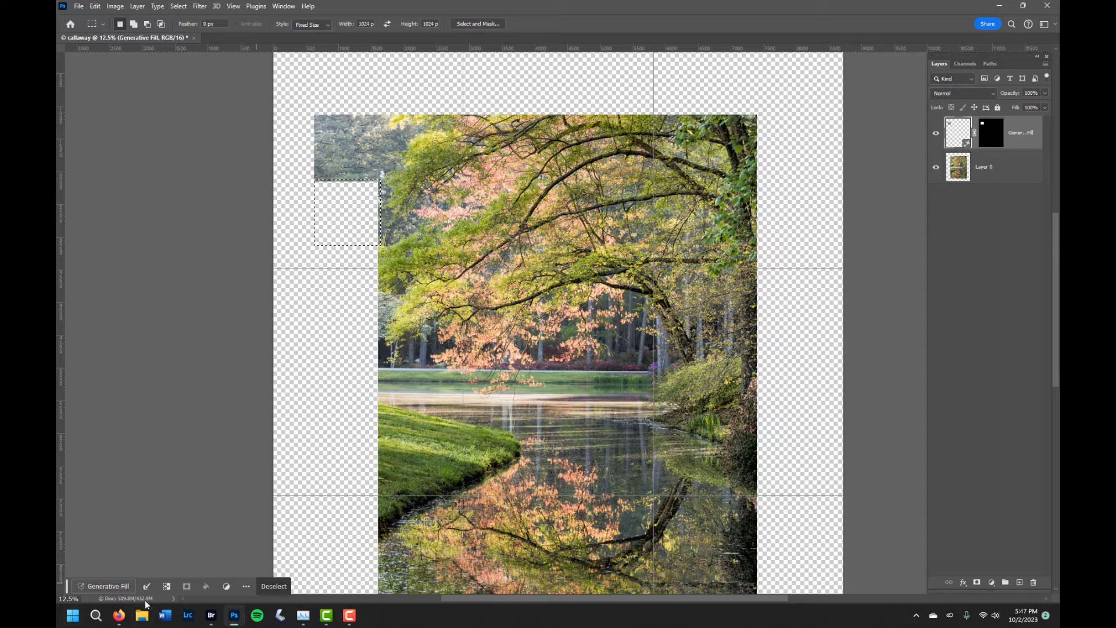
{"action": "left_click", "coordinate": [100, 585]}
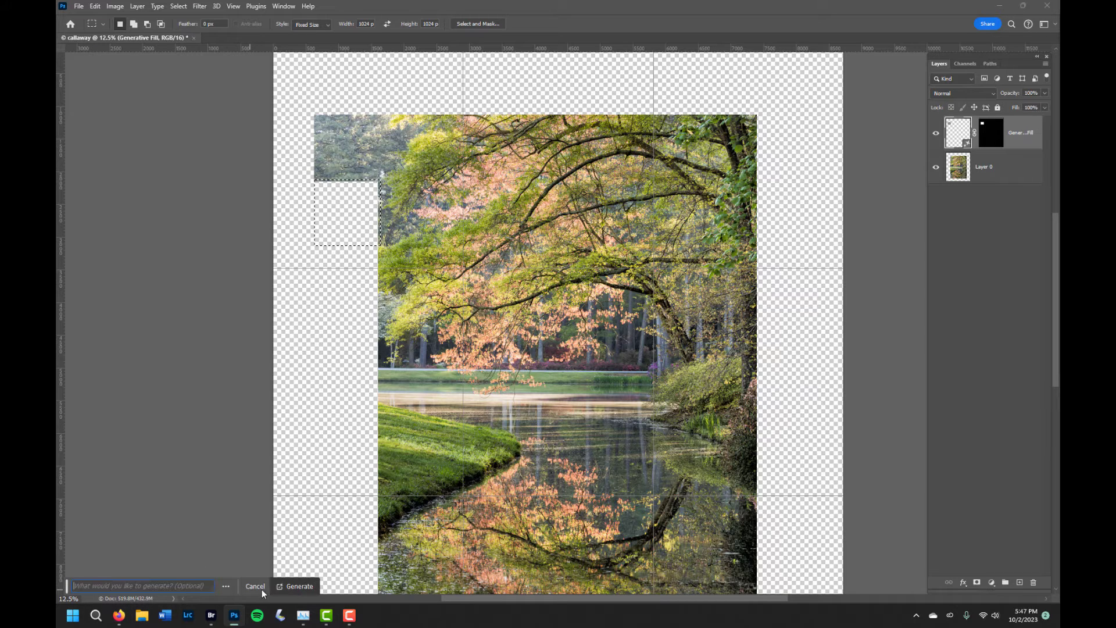
{"action": "left_click", "coordinate": [299, 586]}
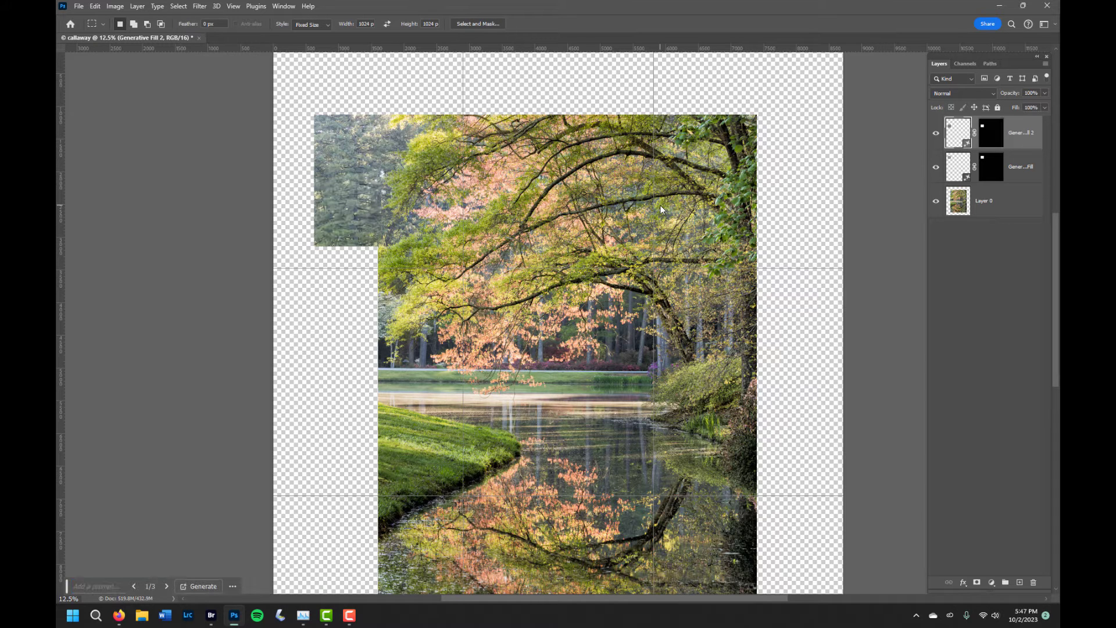
{"action": "left_click_drag", "start_coordinate": [367, 338], "coordinate": [340, 277]}
{"action": "left_click", "coordinate": [110, 585]}
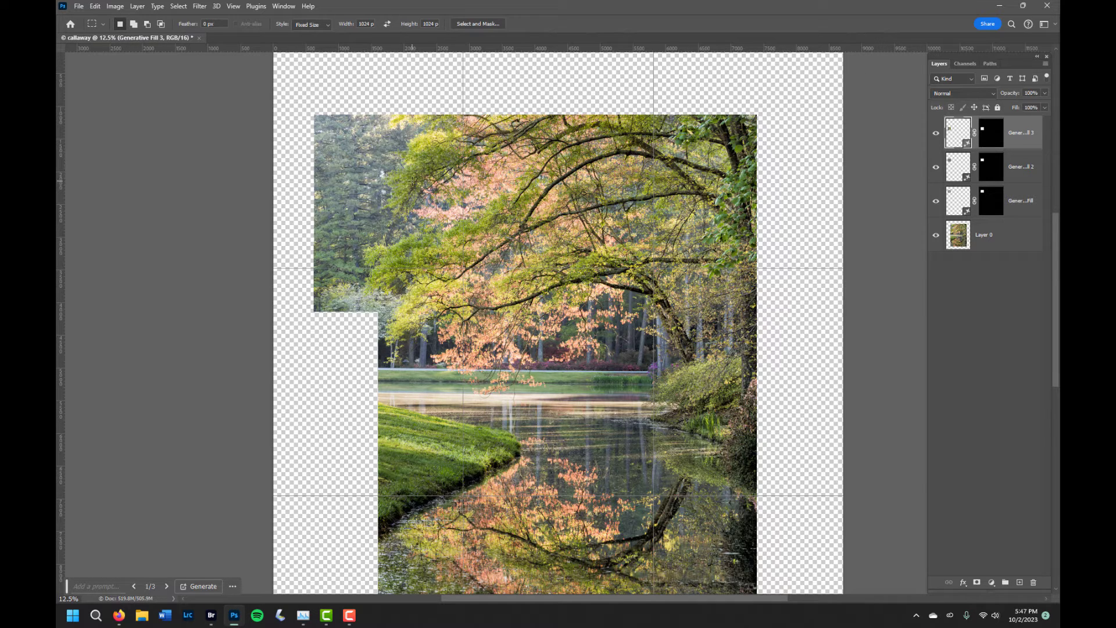
- Generate a 1024-px block in the blank area above the left strip
{"action": "left_click", "coordinate": [328, 79]}
{"action": "left_click_drag", "start_coordinate": [370, 108], "coordinate": [350, 74]}
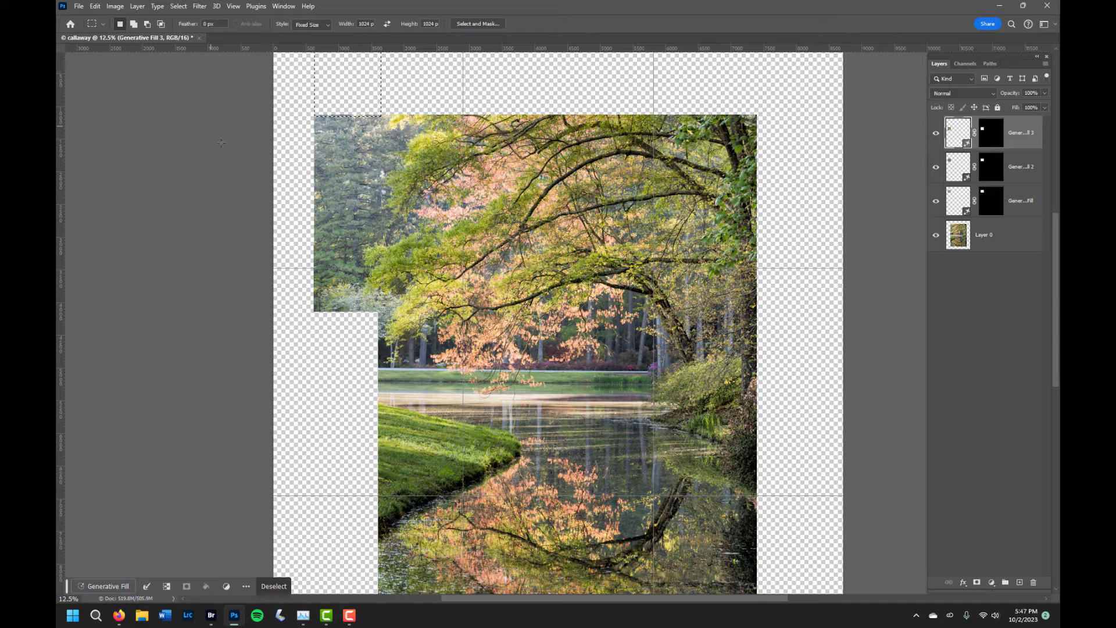
{"action": "left_click", "coordinate": [108, 587]}
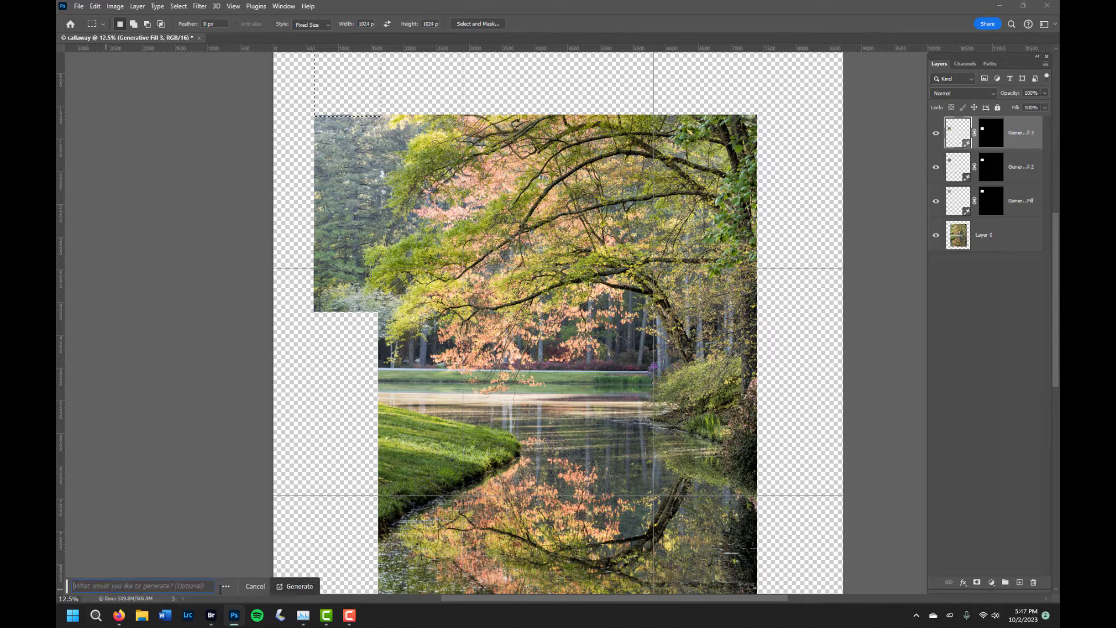
{"action": "left_click", "coordinate": [294, 587]}
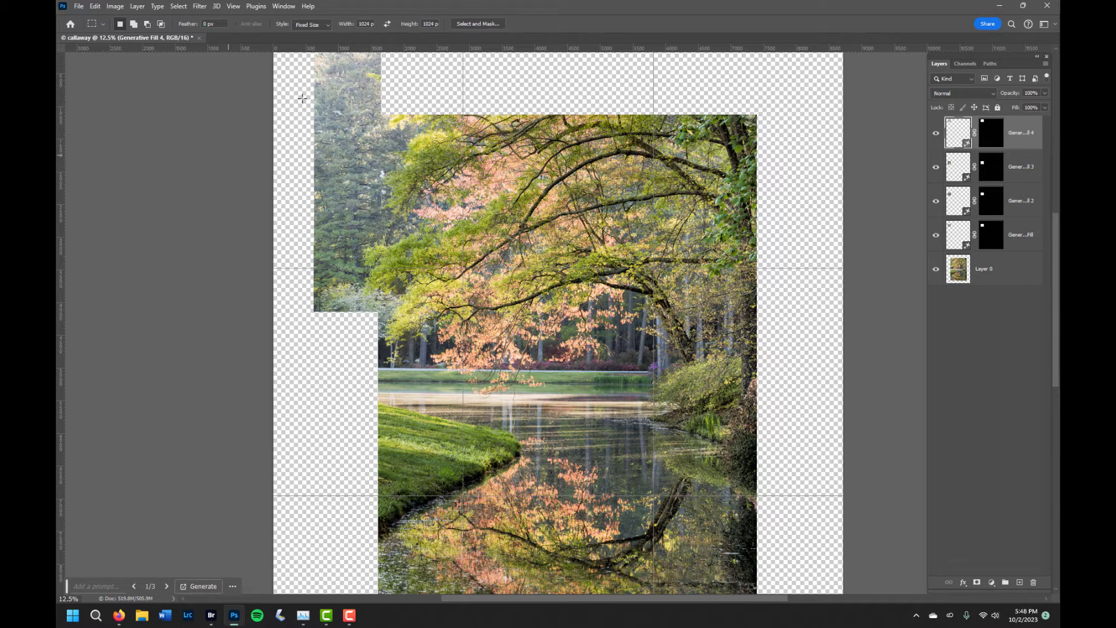
- Generate another 1024-px block in the blank area above the photo's top edge
{"action": "left_click", "coordinate": [443, 86]}
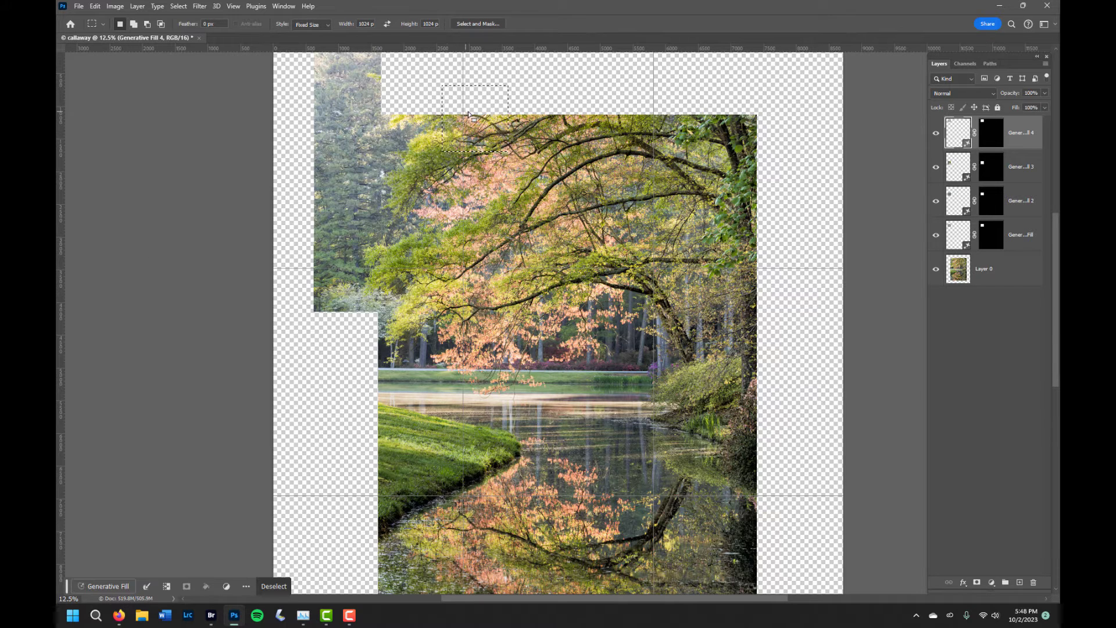
{"action": "left_click_drag", "start_coordinate": [487, 108], "coordinate": [427, 74]}
{"action": "left_click", "coordinate": [115, 584]}
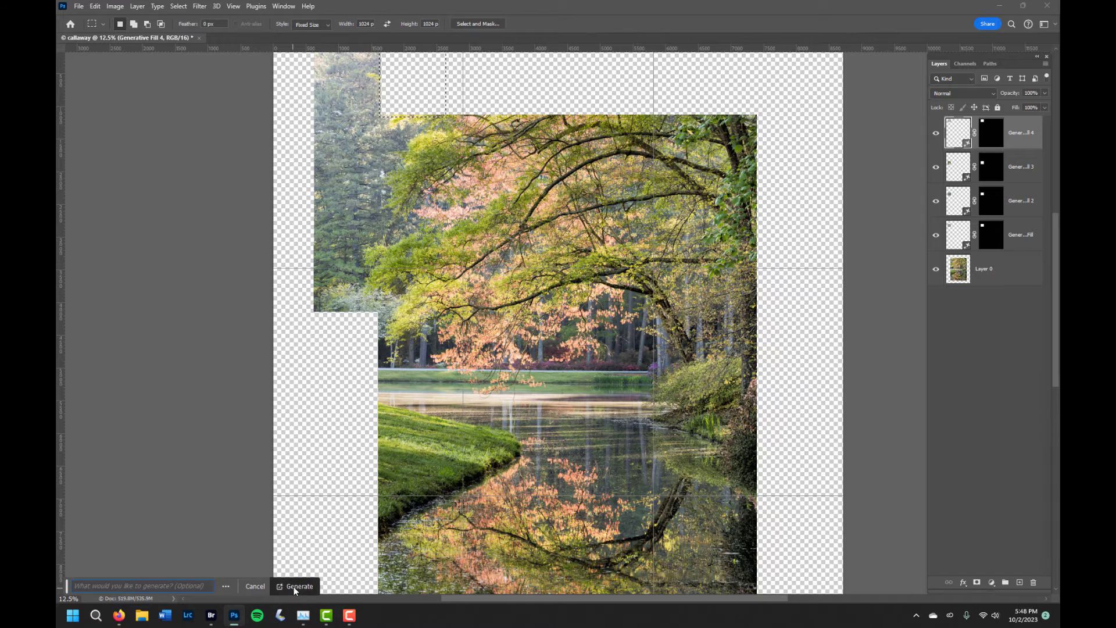
{"action": "key", "text": "Return"}
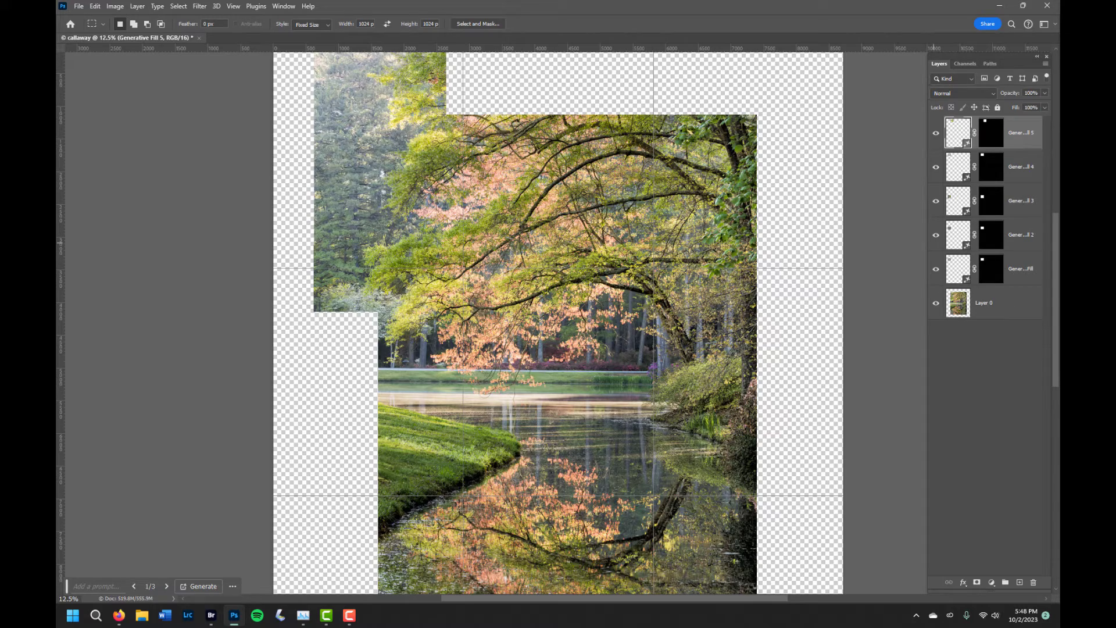
{"action": "key", "text": "ctrl+plus"}
{"action": "key", "text": "ctrl+plus"}
{"action": "key", "text": "ctrl+plus"}
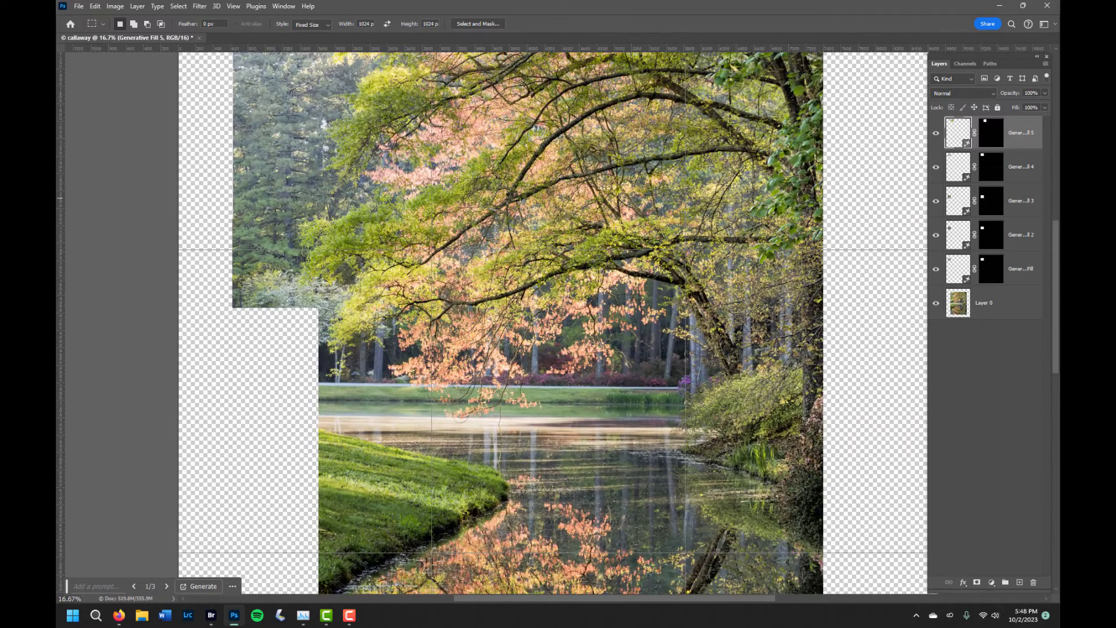
{"action": "key", "text": "ctrl+plus"}
{"action": "key", "text": "ctrl+plus"}
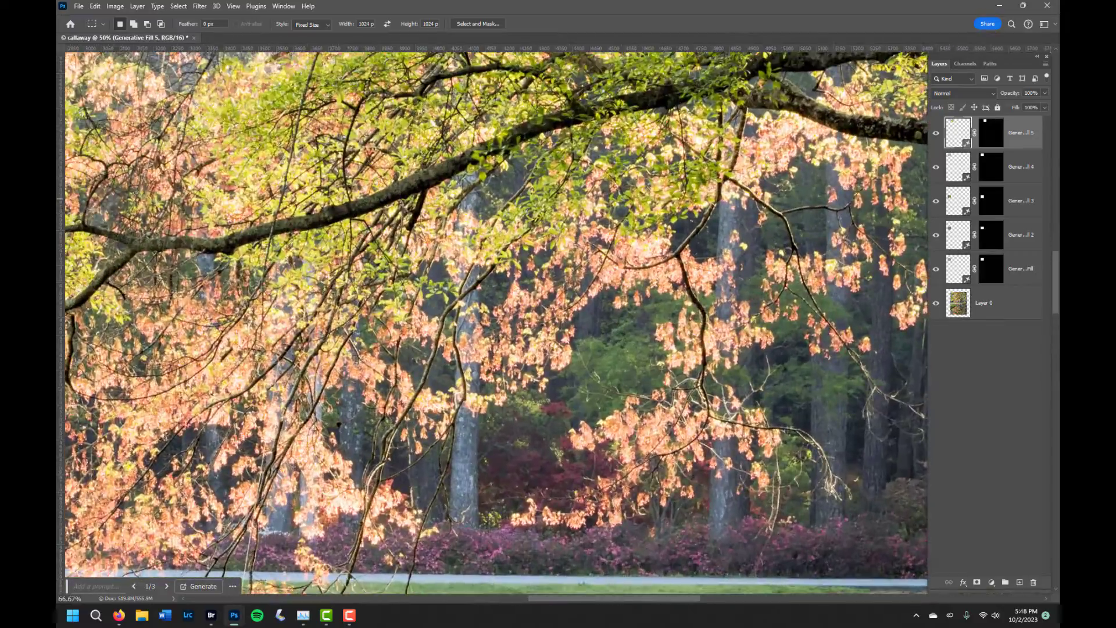
{"action": "key", "text": "ctrl+plus"}
{"action": "scroll", "coordinate": [495, 322], "scroll_direction": "left", "scroll_amount": 10}
{"action": "scroll", "coordinate": [494, 322], "scroll_direction": "up", "scroll_amount": 3}
{"action": "scroll", "coordinate": [494, 322], "scroll_direction": "up", "scroll_amount": 2}
{"action": "scroll", "coordinate": [494, 322], "scroll_direction": "left", "scroll_amount": 8}
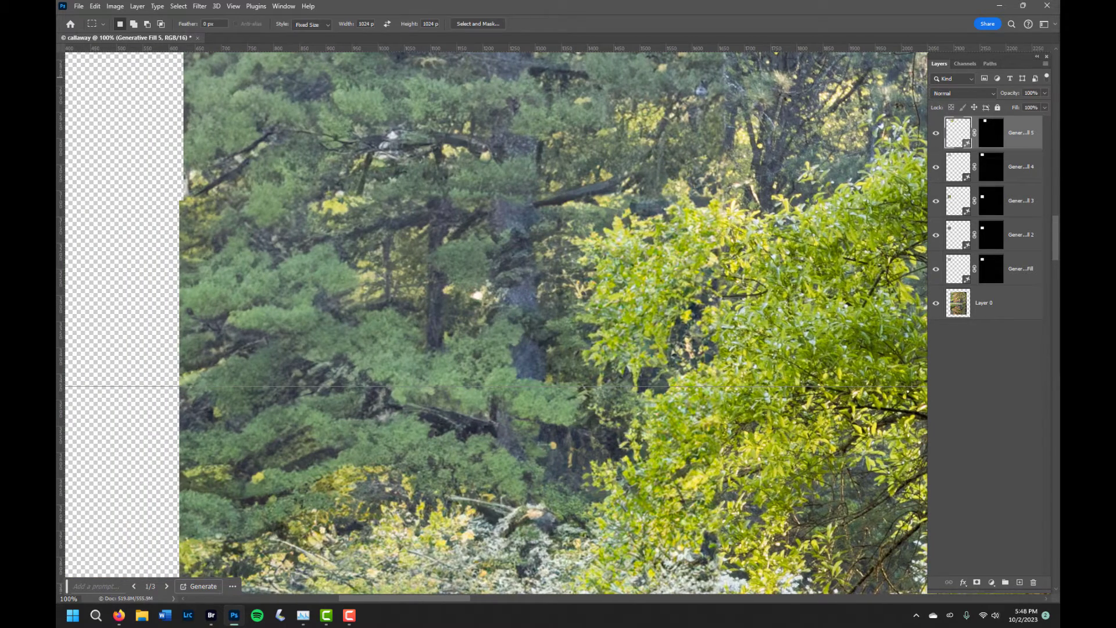
{"action": "scroll", "coordinate": [494, 323], "scroll_direction": "right", "scroll_amount": 4}
{"action": "scroll", "coordinate": [494, 323], "scroll_direction": "down", "scroll_amount": 3}
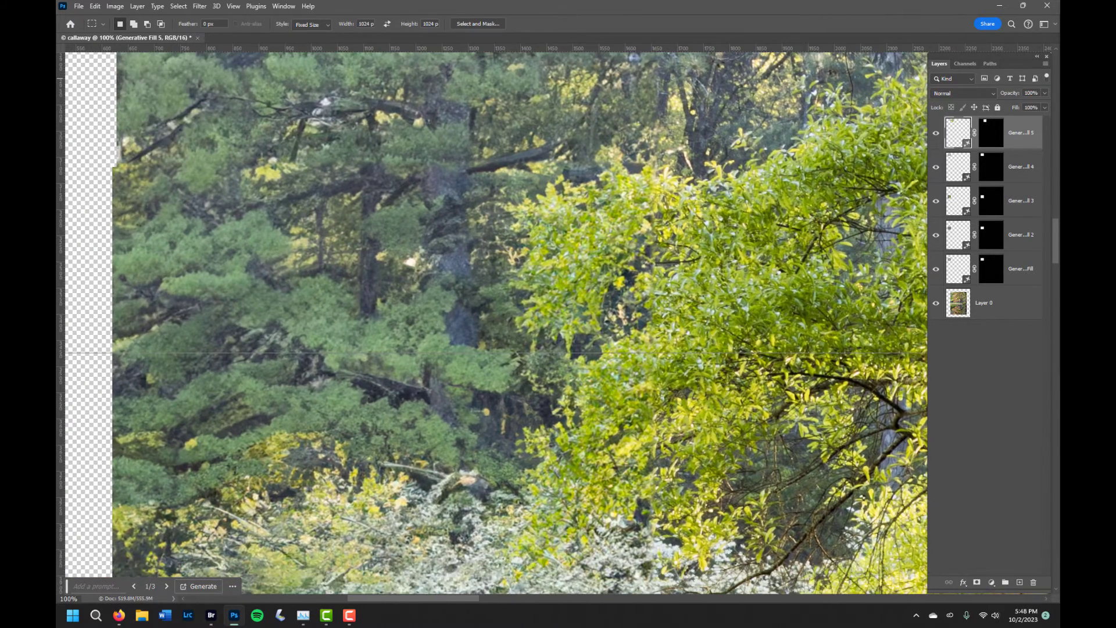
{"action": "scroll", "coordinate": [494, 323], "scroll_direction": "down", "scroll_amount": 10}
{"action": "scroll", "coordinate": [494, 323], "scroll_direction": "right", "scroll_amount": 6}
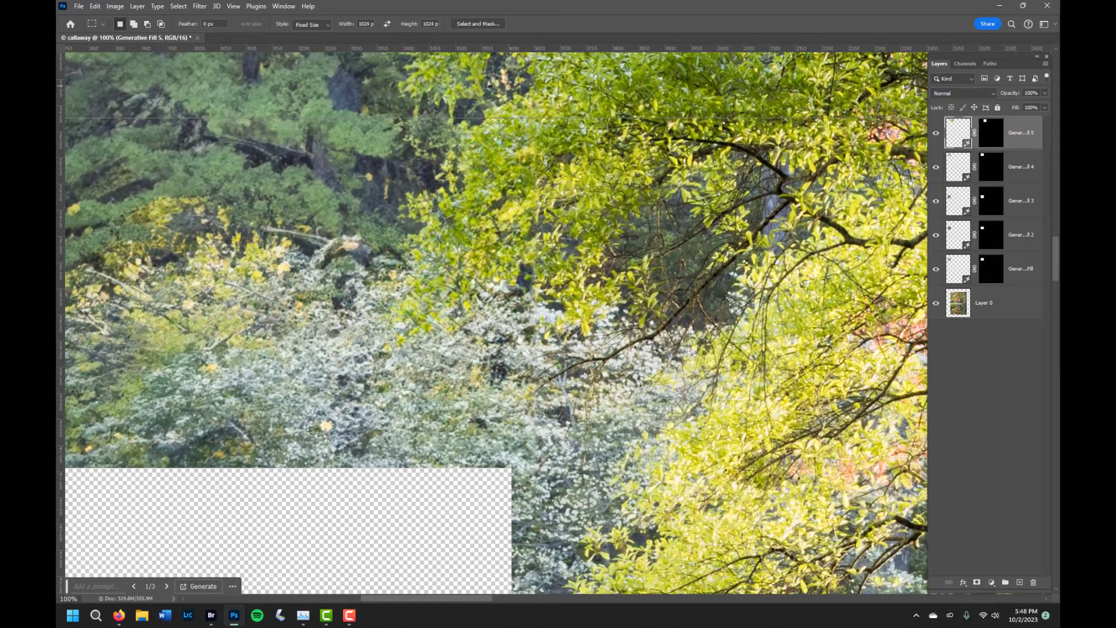
{"action": "scroll", "coordinate": [494, 323], "scroll_direction": "right", "scroll_amount": 3}
{"action": "scroll", "coordinate": [494, 322], "scroll_direction": "left", "scroll_amount": 7}
{"action": "scroll", "coordinate": [494, 322], "scroll_direction": "down", "scroll_amount": 2}
{"action": "scroll", "coordinate": [494, 322], "scroll_direction": "right", "scroll_amount": 3}
{"action": "scroll", "coordinate": [494, 322], "scroll_direction": "up", "scroll_amount": 2}
{"action": "scroll", "coordinate": [494, 323], "scroll_direction": "up", "scroll_amount": 7}
{"action": "scroll", "coordinate": [494, 322], "scroll_direction": "left", "scroll_amount": 3}
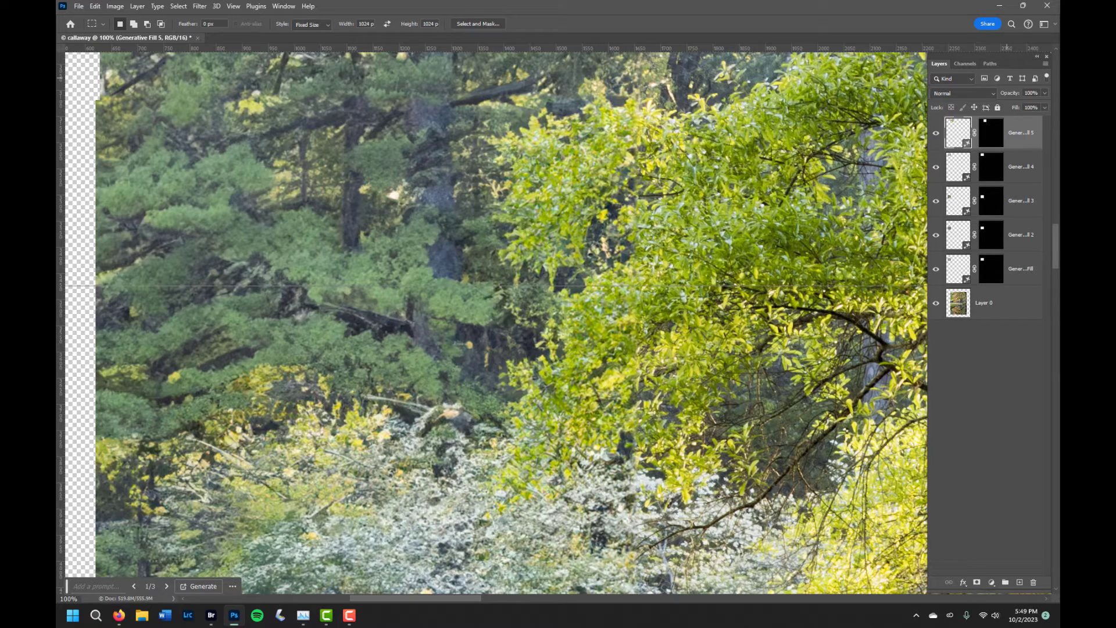
{"action": "scroll", "coordinate": [494, 323], "scroll_direction": "right", "scroll_amount": 15}
{"action": "scroll", "coordinate": [494, 323], "scroll_direction": "up", "scroll_amount": 10}
{"action": "scroll", "coordinate": [858, 149], "scroll_direction": "down", "scroll_amount": 2}
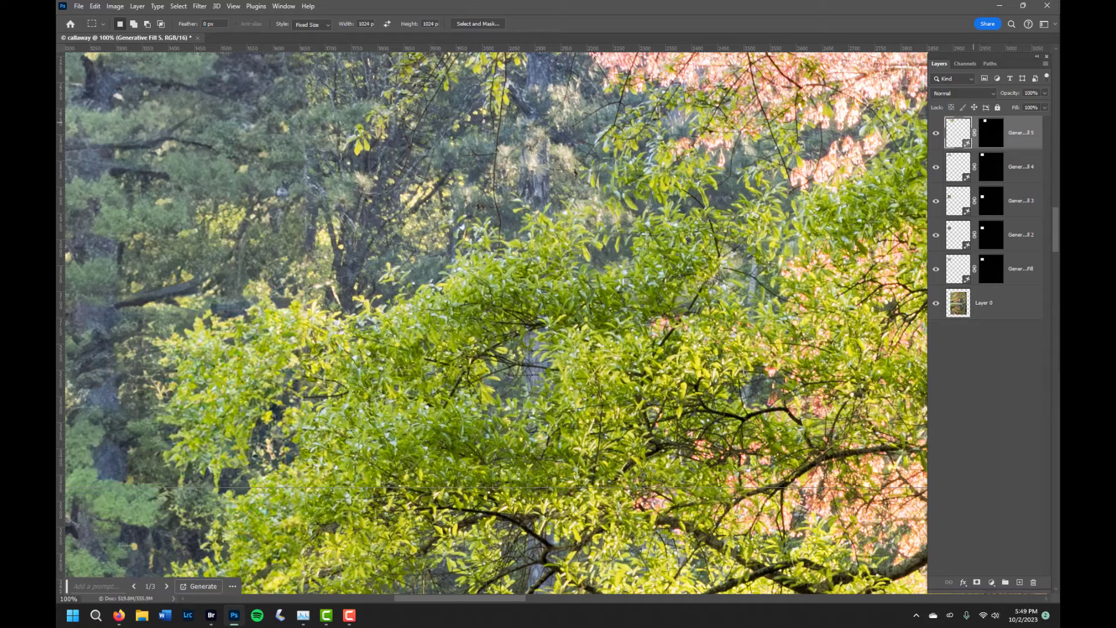
{"action": "scroll", "coordinate": [494, 322], "scroll_direction": "left", "scroll_amount": 16}
{"action": "scroll", "coordinate": [494, 323], "scroll_direction": "down", "scroll_amount": 6}
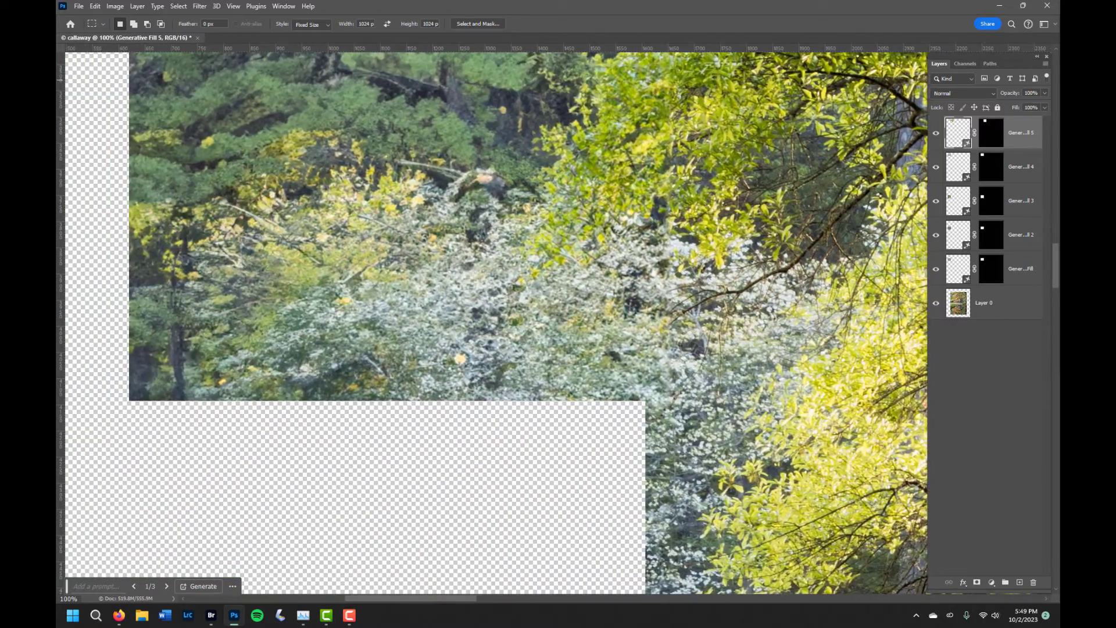
{"action": "scroll", "coordinate": [494, 322], "scroll_direction": "right", "scroll_amount": 8}
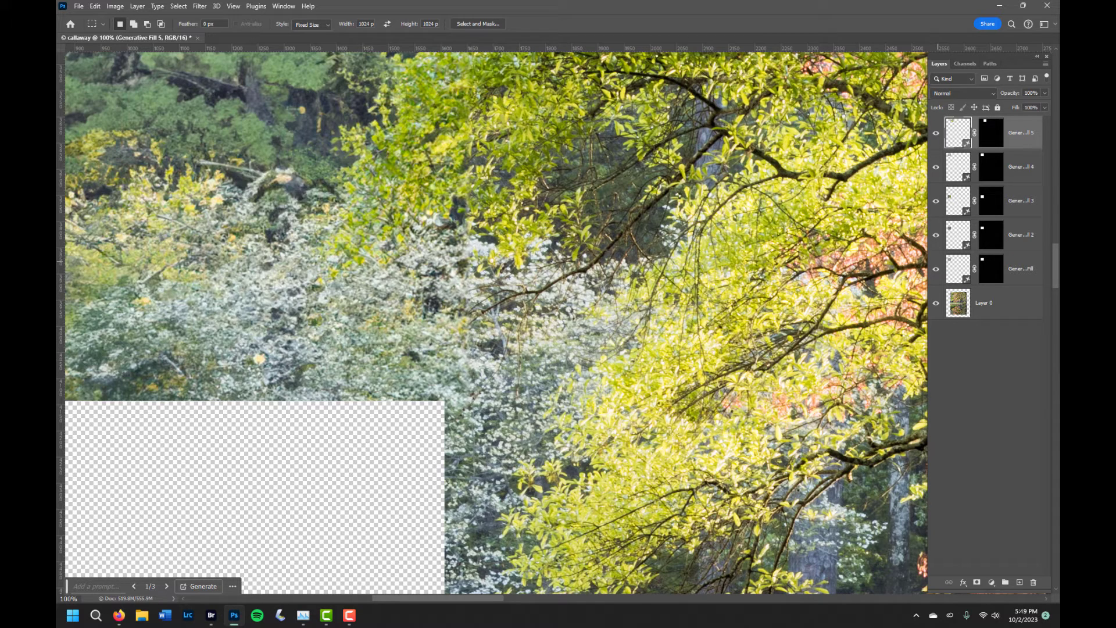
{"action": "scroll", "coordinate": [494, 320], "scroll_direction": "down", "scroll_amount": 10}
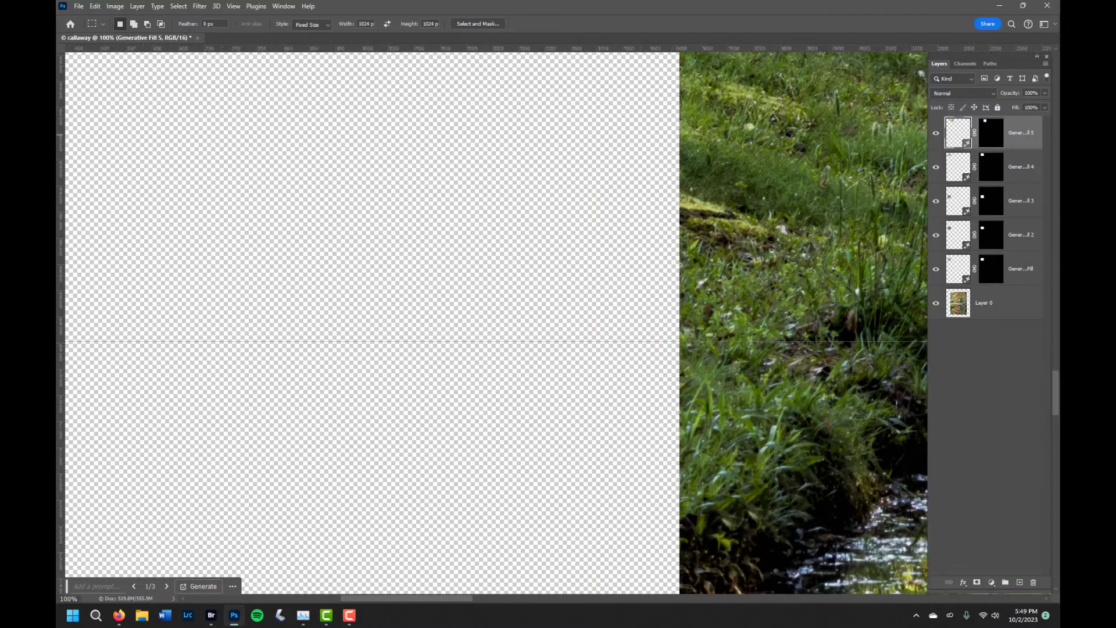
{"action": "scroll", "coordinate": [494, 320], "scroll_direction": "right", "scroll_amount": 5}
{"action": "scroll", "coordinate": [494, 319], "scroll_direction": "up", "scroll_amount": 5}
{"action": "scroll", "coordinate": [494, 320], "scroll_direction": "left", "scroll_amount": 3}
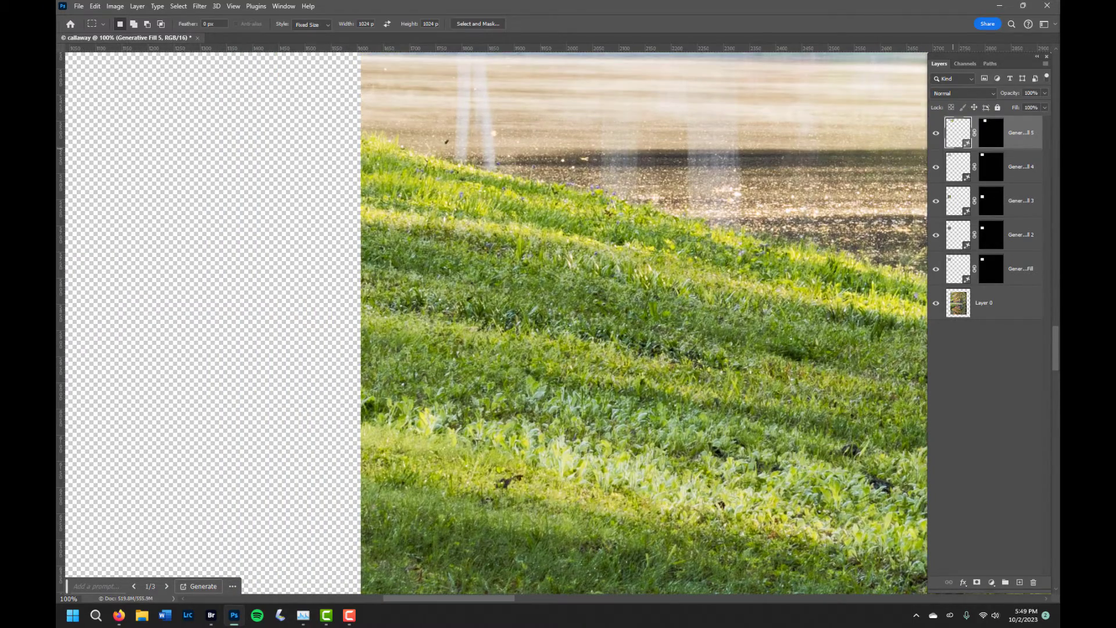
- Select the 1024×1024 transparent gap beside the grassy bank and generate lawn without a prompt
{"action": "scroll", "coordinate": [494, 320], "scroll_direction": "down", "scroll_amount": 6}
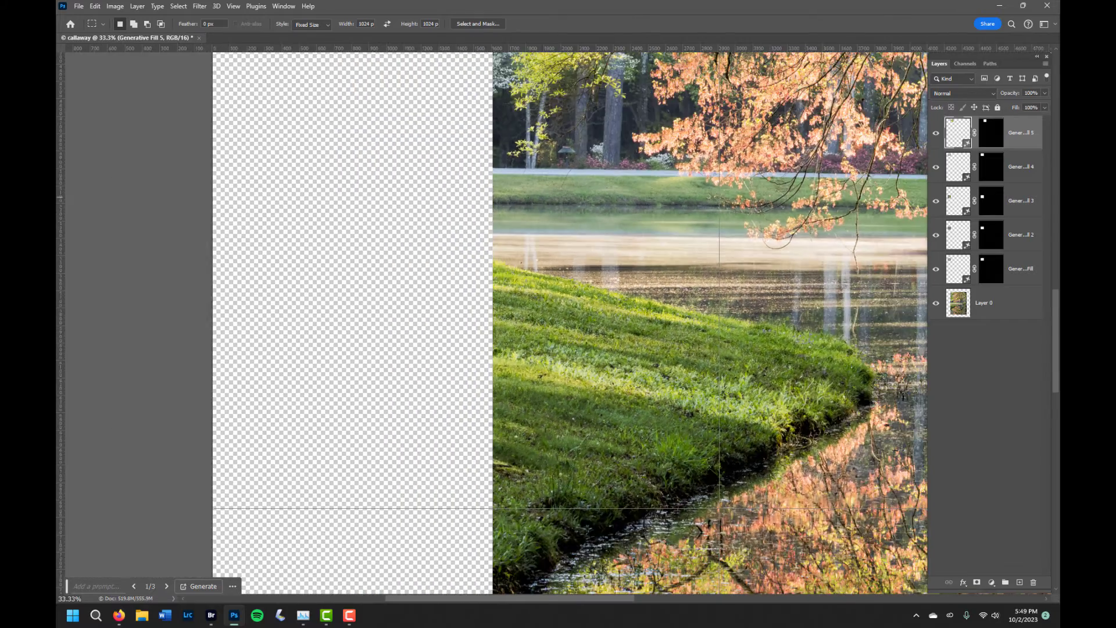
{"action": "scroll", "coordinate": [494, 320], "scroll_direction": "down", "scroll_amount": 1}
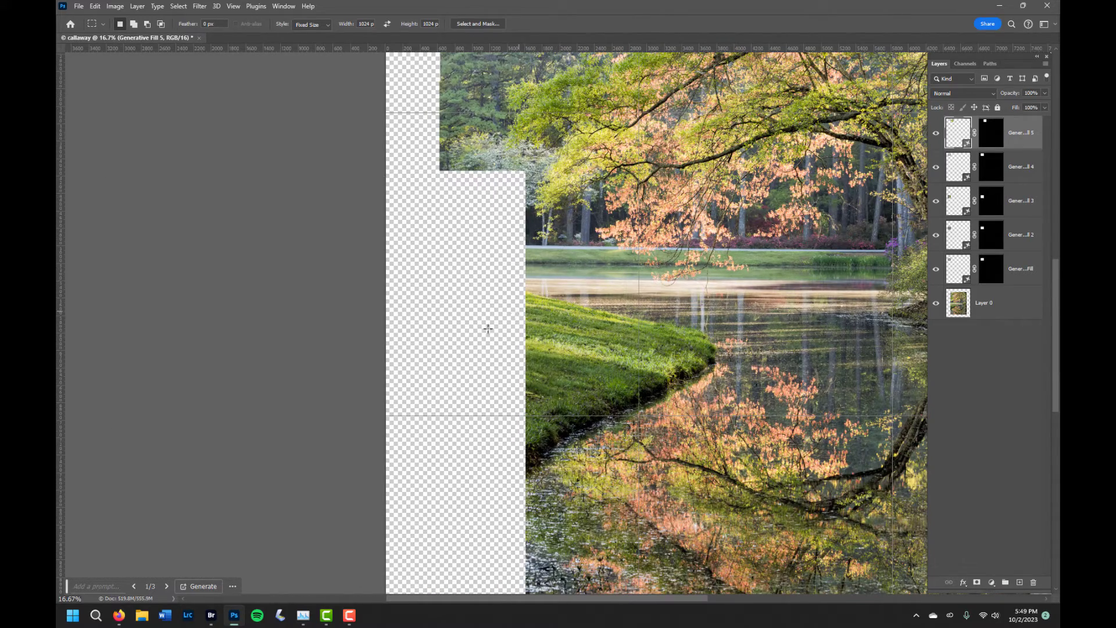
{"action": "left_click", "coordinate": [437, 343]}
{"action": "left_click_drag", "start_coordinate": [443, 361], "coordinate": [462, 343]}
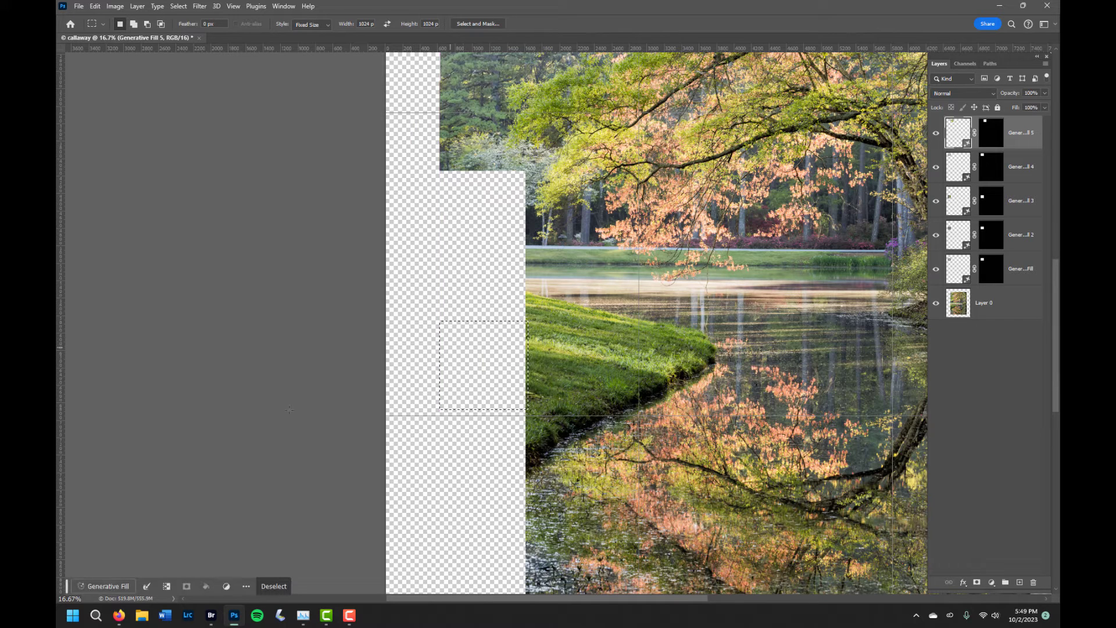
{"action": "left_click", "coordinate": [110, 584]}
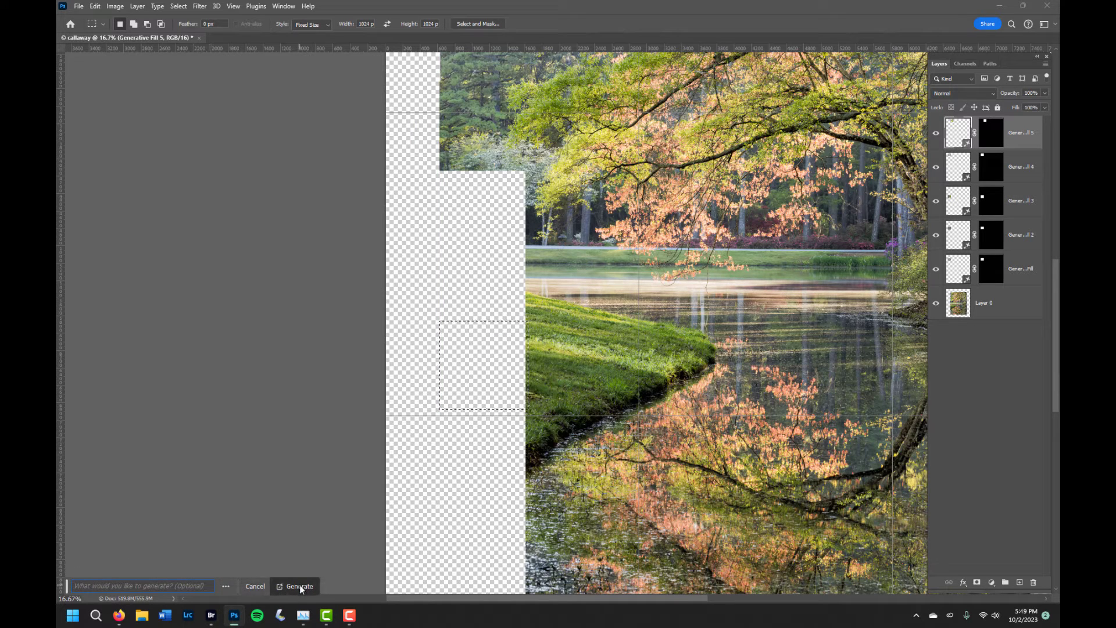
{"action": "left_click", "coordinate": [299, 585]}
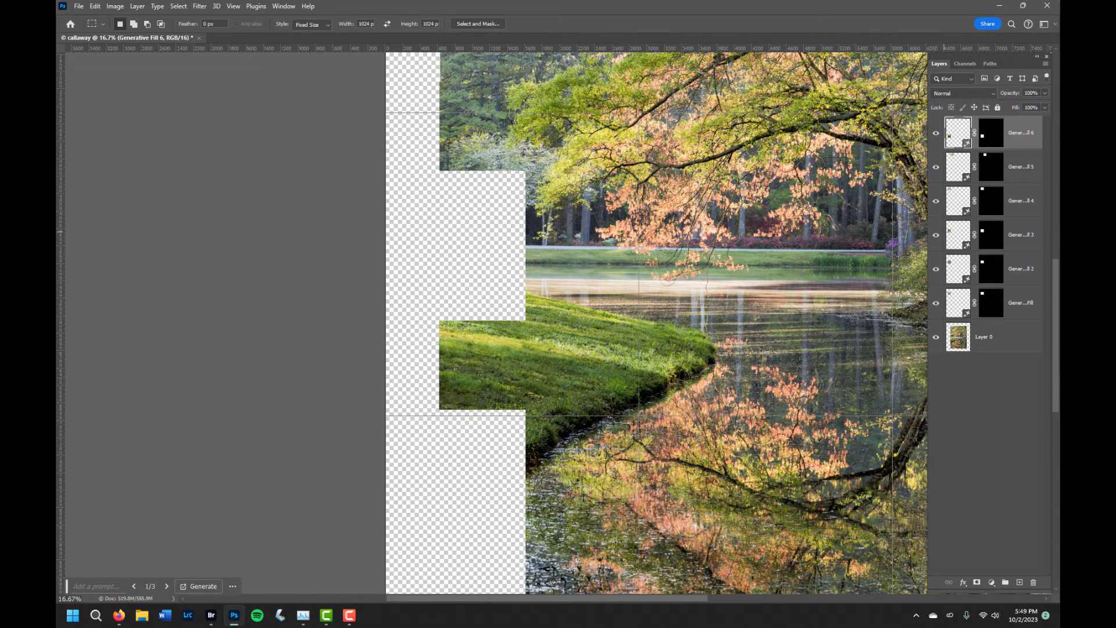
{"action": "scroll", "coordinate": [559, 322], "scroll_direction": "up", "scroll_amount": 4}
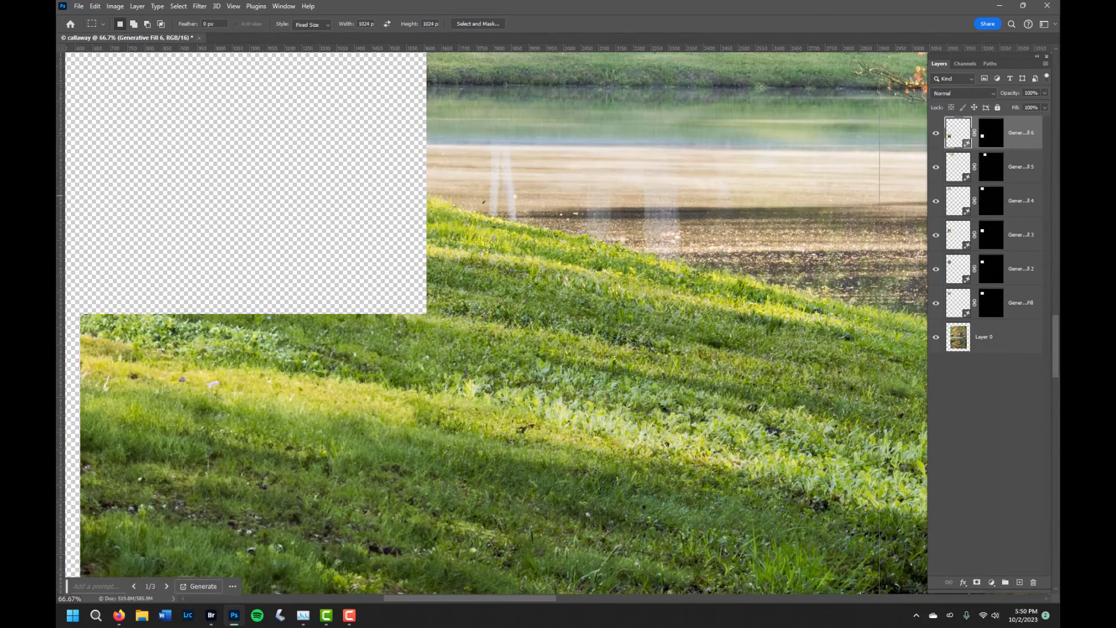
{"action": "scroll", "coordinate": [563, 325], "scroll_direction": "up", "scroll_amount": 1}
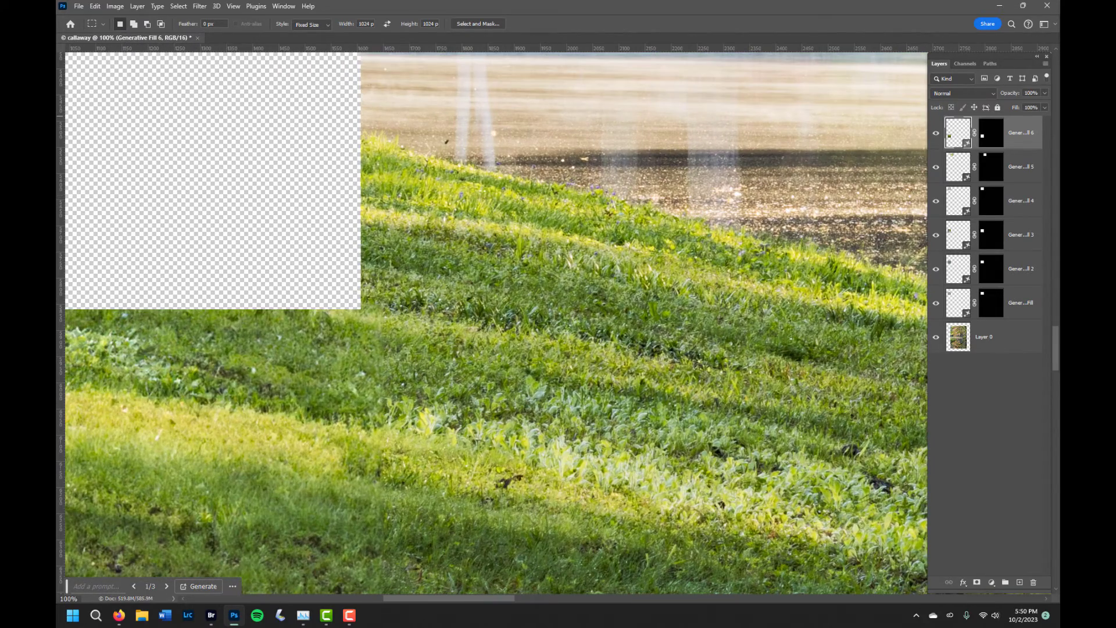
{"action": "left_click_drag", "start_coordinate": [494, 349], "coordinate": [679, 131]}
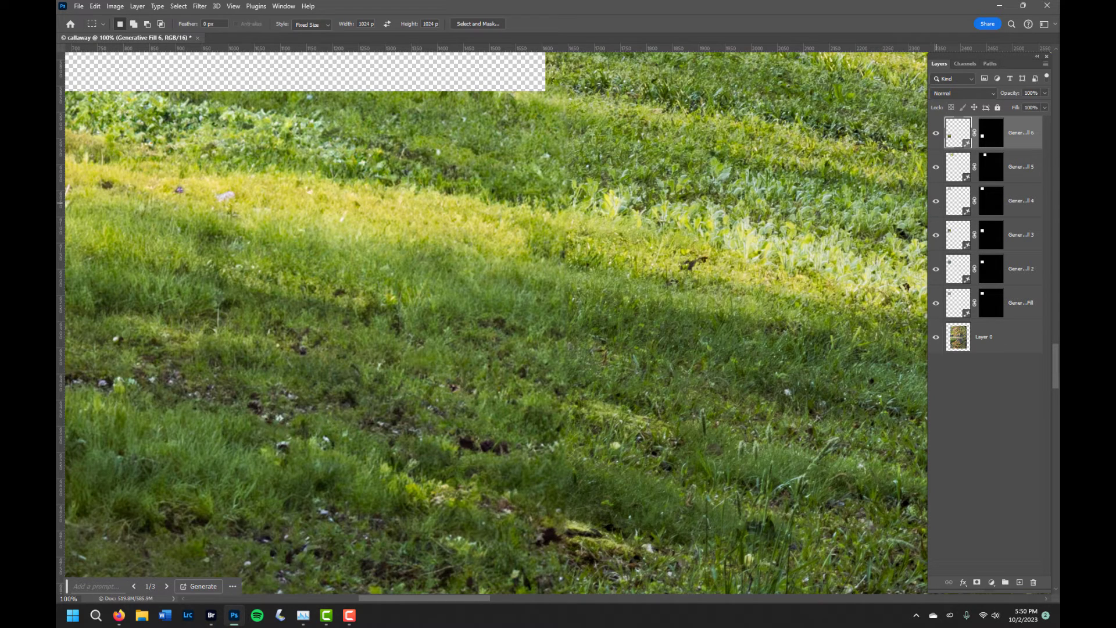
{"action": "key", "text": "ctrl+minus"}
{"action": "key", "text": "ctrl+minus"}
{"action": "key", "text": "ctrl+minus"}
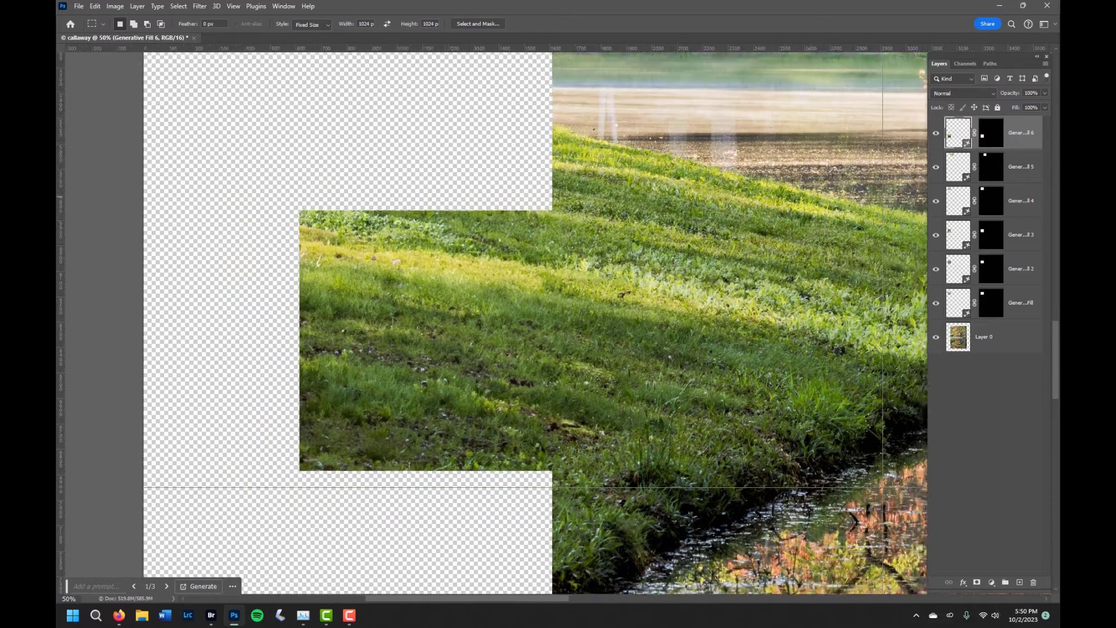
- Zoom out to 8.33% to see the whole document and switch to the Crop tool
{"action": "key", "text": "ctrl+minus"}
{"action": "key", "text": "ctrl+minus"}
{"action": "key", "text": "ctrl+minus"}
{"action": "key", "text": "ctrl+minus"}
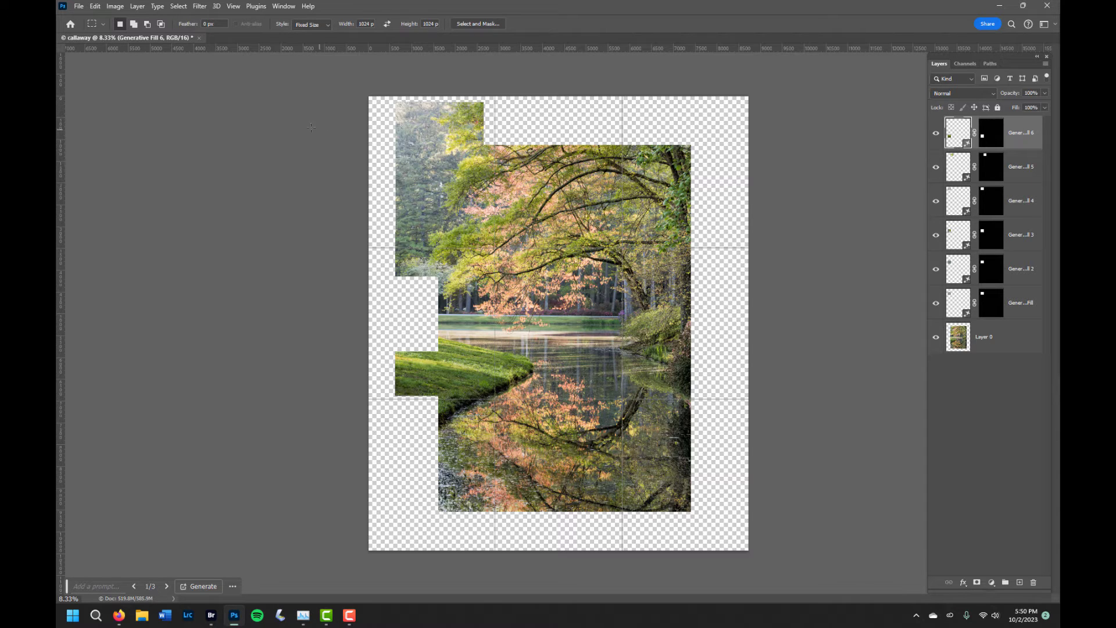
{"action": "key", "text": "c"}
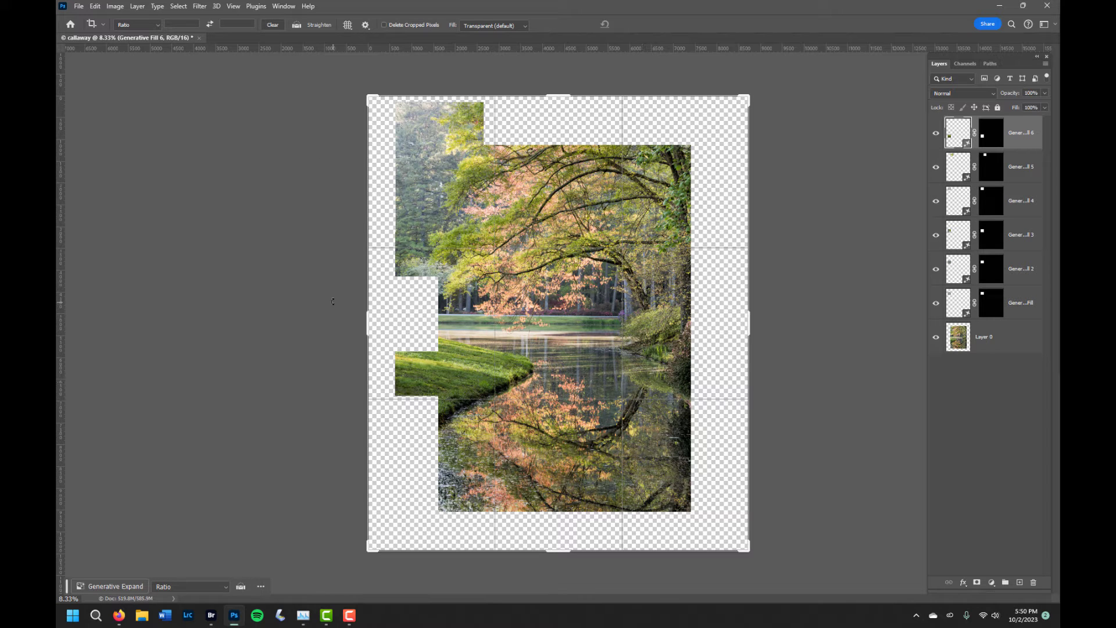
- Drag the crop's left side outward to a 9293 px wide canvas and commit it
{"action": "left_click_drag", "start_coordinate": [366, 325], "coordinate": [381, 332]}
{"action": "left_click_drag", "start_coordinate": [559, 96], "coordinate": [560, 96]}
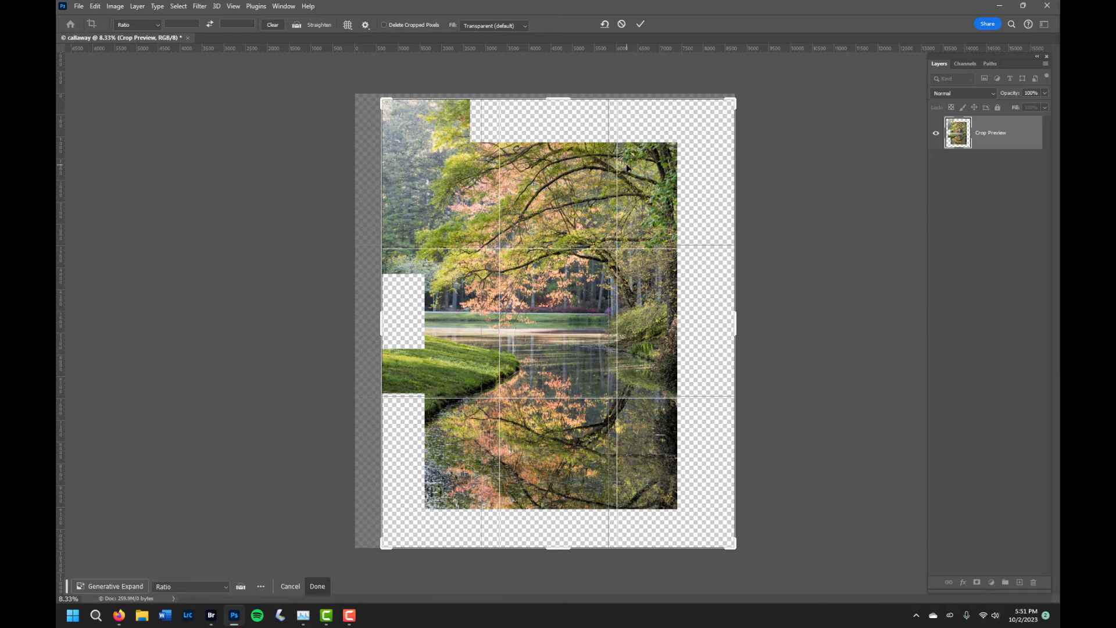
{"action": "key", "text": "Return"}
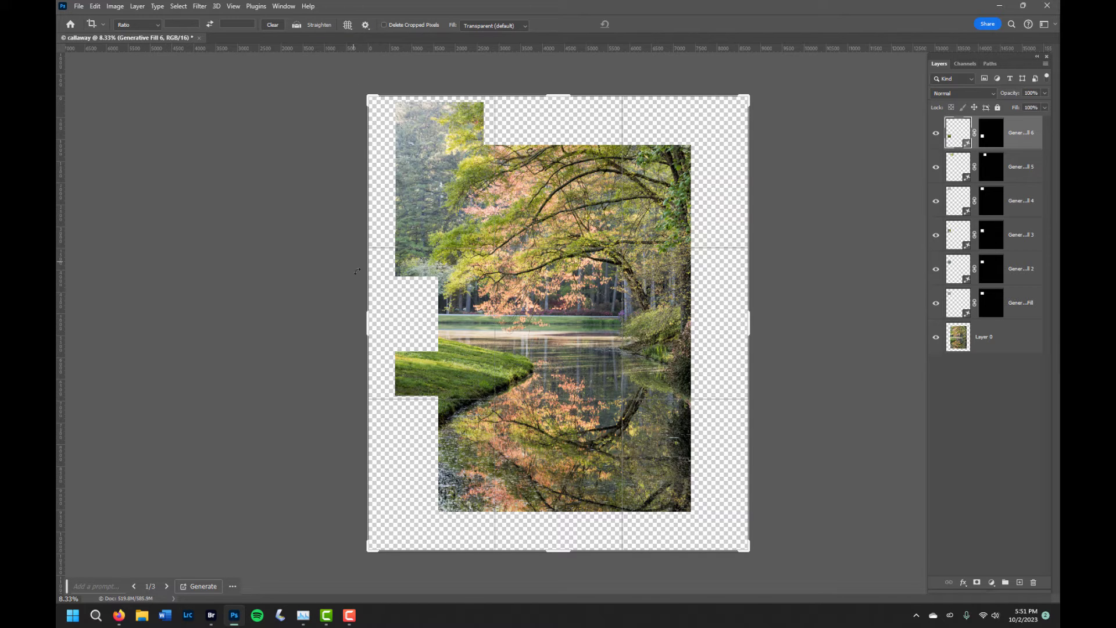
{"action": "left_click_drag", "start_coordinate": [368, 324], "coordinate": [343, 327]}
{"action": "left_click", "coordinate": [641, 24]}
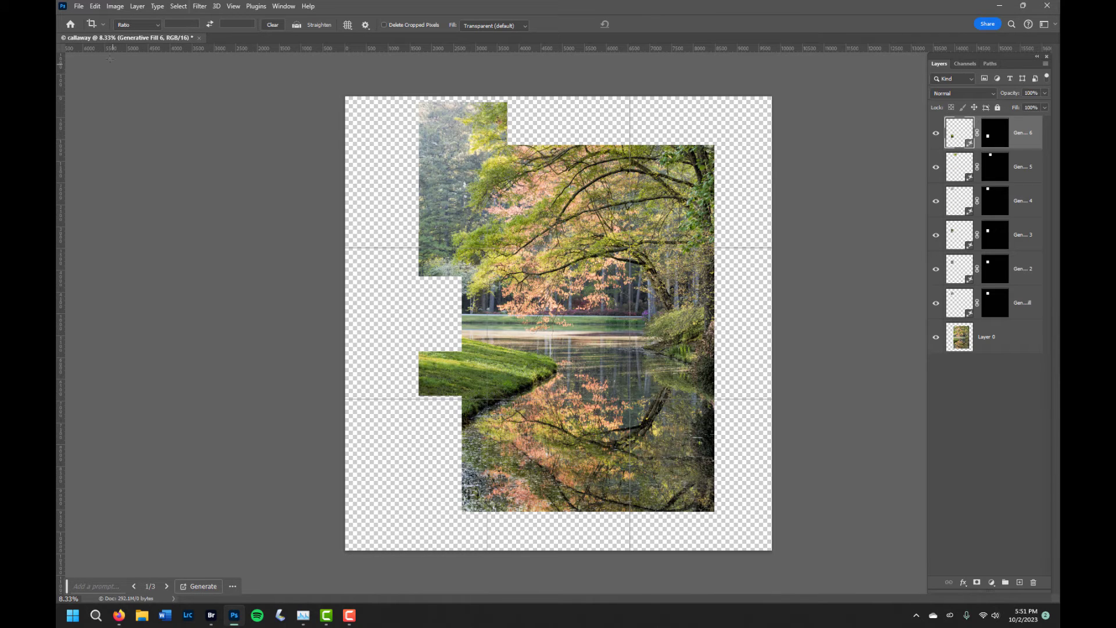
- Generate a 1024 px lawn block filling the transparent gap left of the grassy bank
{"action": "key", "text": "m"}
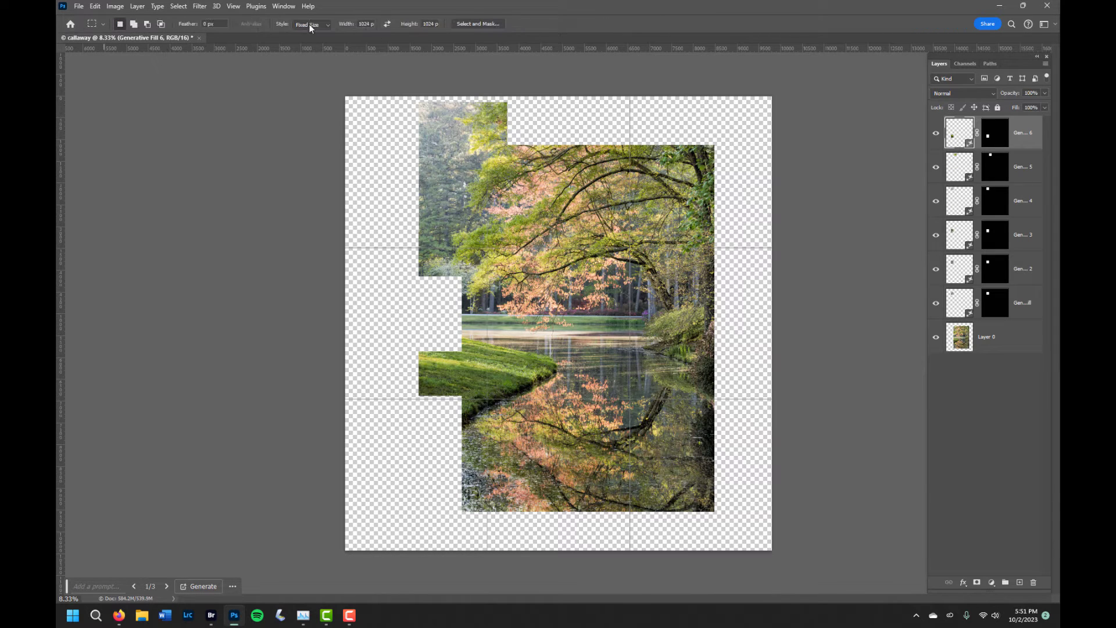
{"action": "left_click_drag", "start_coordinate": [392, 461], "coordinate": [402, 379]}
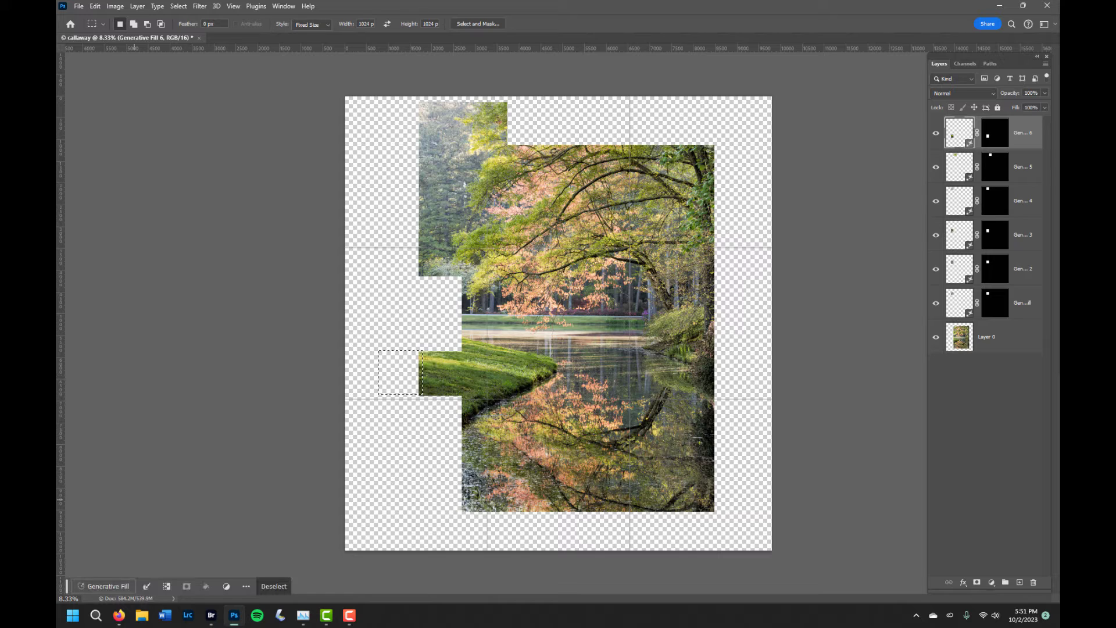
{"action": "left_click", "coordinate": [117, 590]}
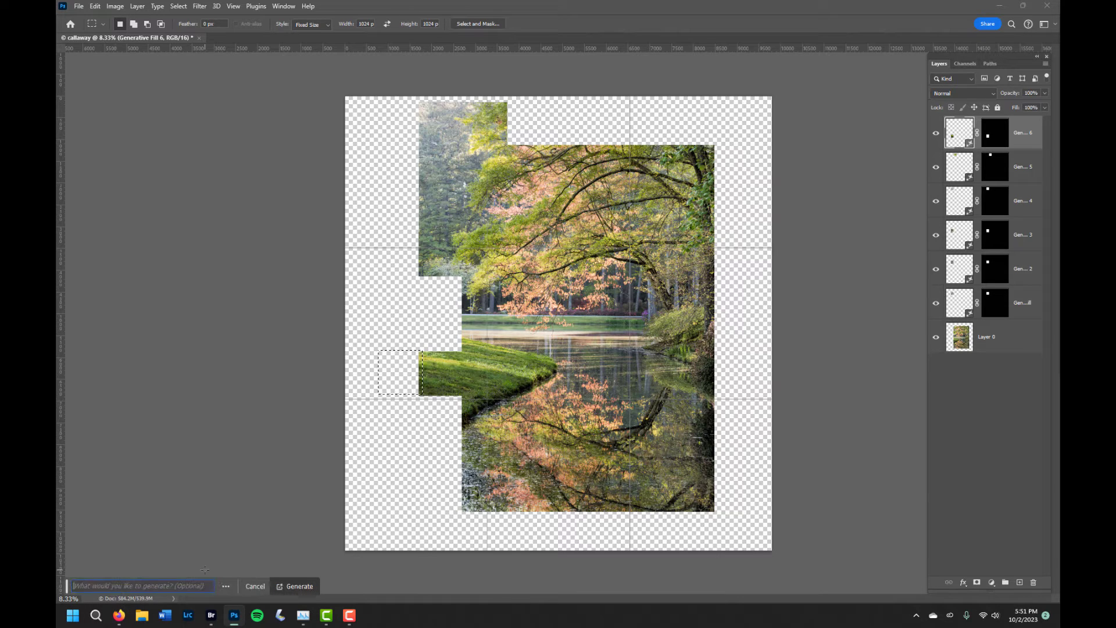
{"action": "left_click", "coordinate": [300, 586]}
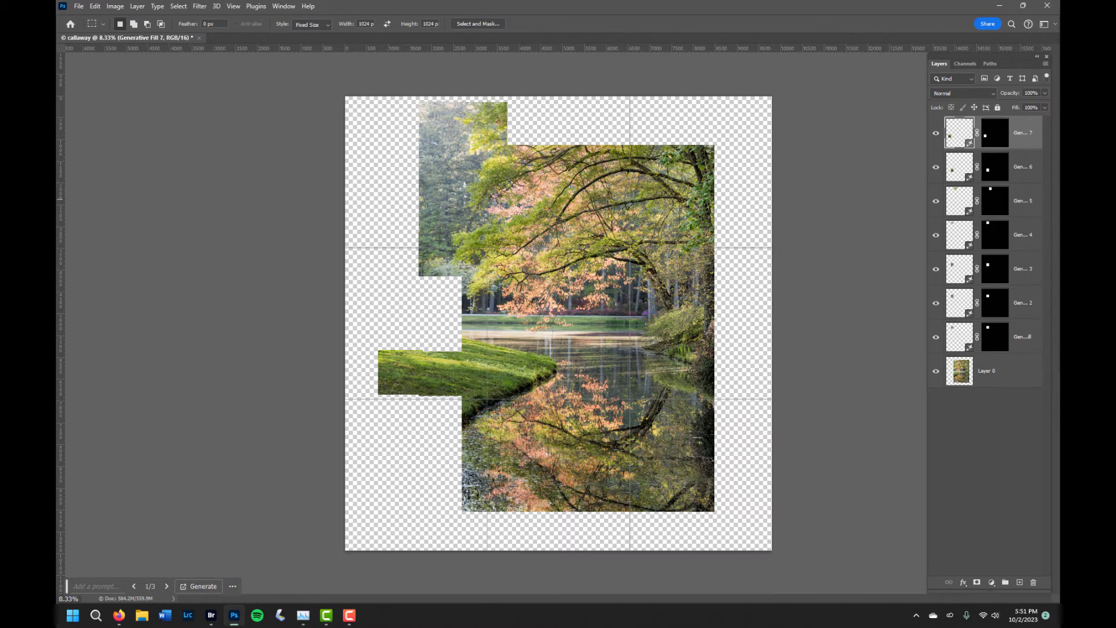
{"action": "key", "text": "ctrl+plus"}
{"action": "key", "text": "ctrl+plus"}
{"action": "key", "text": "ctrl+plus"}
{"action": "key", "text": "ctrl+plus"}
{"action": "key", "text": "ctrl+plus"}
{"action": "key", "text": "ctrl+plus"}
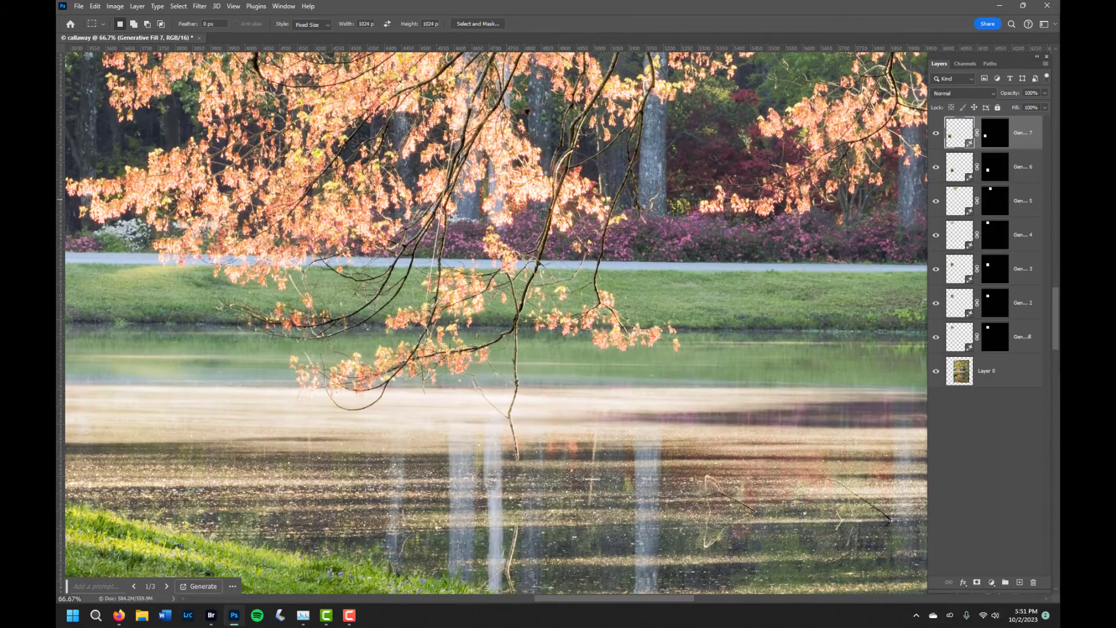
{"action": "key", "text": "ctrl+plus"}
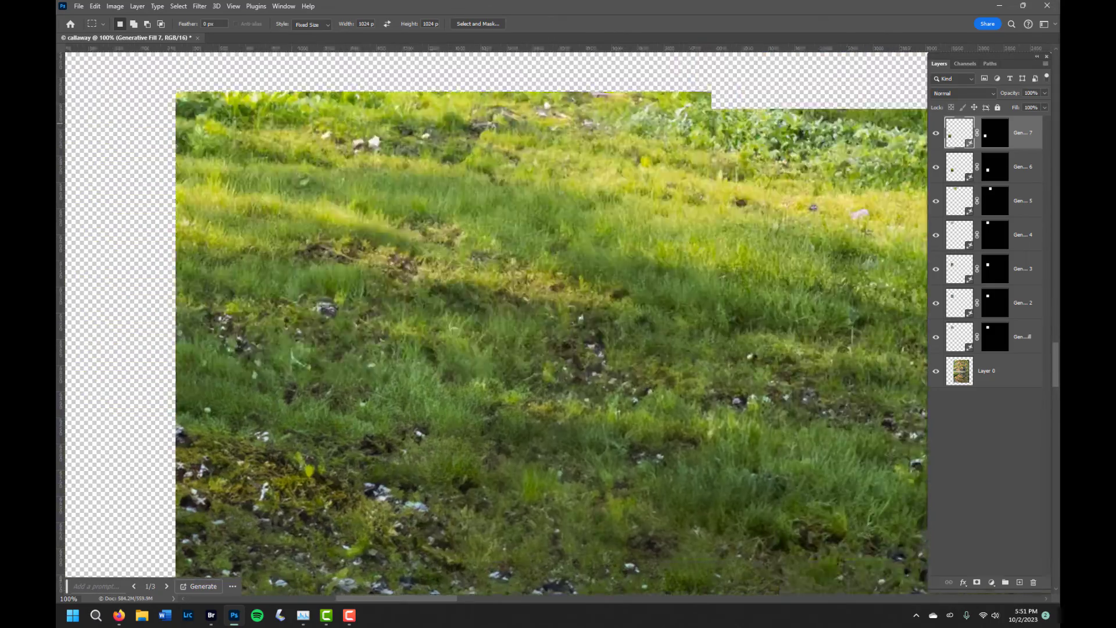
{"action": "scroll", "coordinate": [494, 323], "scroll_direction": "down", "scroll_amount": 5}
{"action": "scroll", "coordinate": [494, 323], "scroll_direction": "right", "scroll_amount": 10}
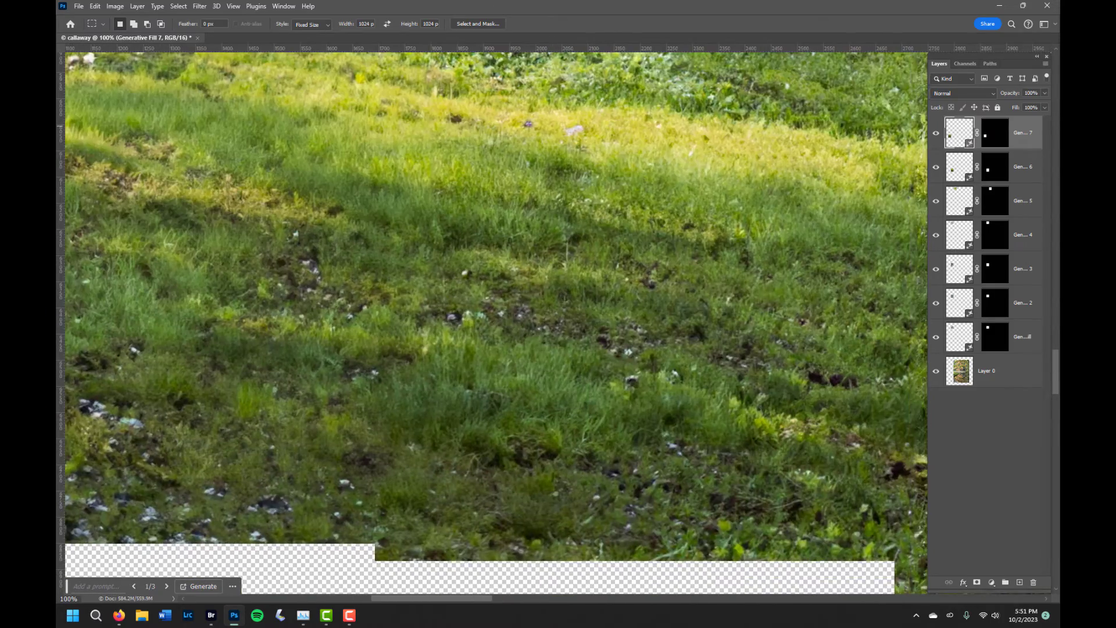
{"action": "scroll", "coordinate": [494, 322], "scroll_direction": "down", "scroll_amount": 3}
{"action": "scroll", "coordinate": [494, 323], "scroll_direction": "left", "scroll_amount": 4}
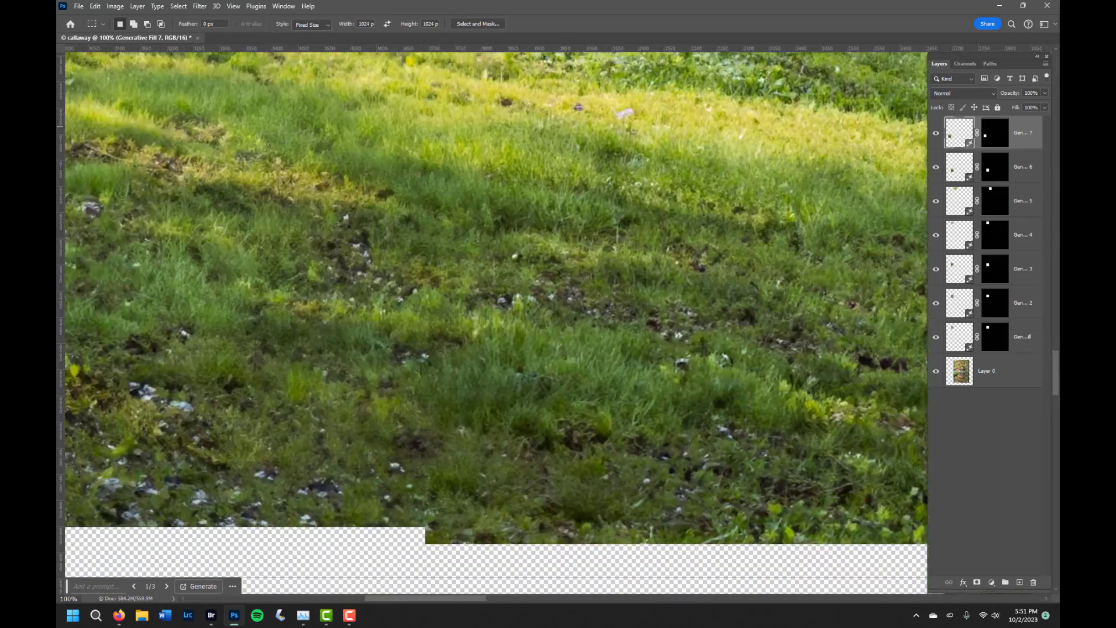
{"action": "scroll", "coordinate": [494, 323], "scroll_direction": "down", "scroll_amount": 5}
{"action": "scroll", "coordinate": [494, 322], "scroll_direction": "right", "scroll_amount": 10}
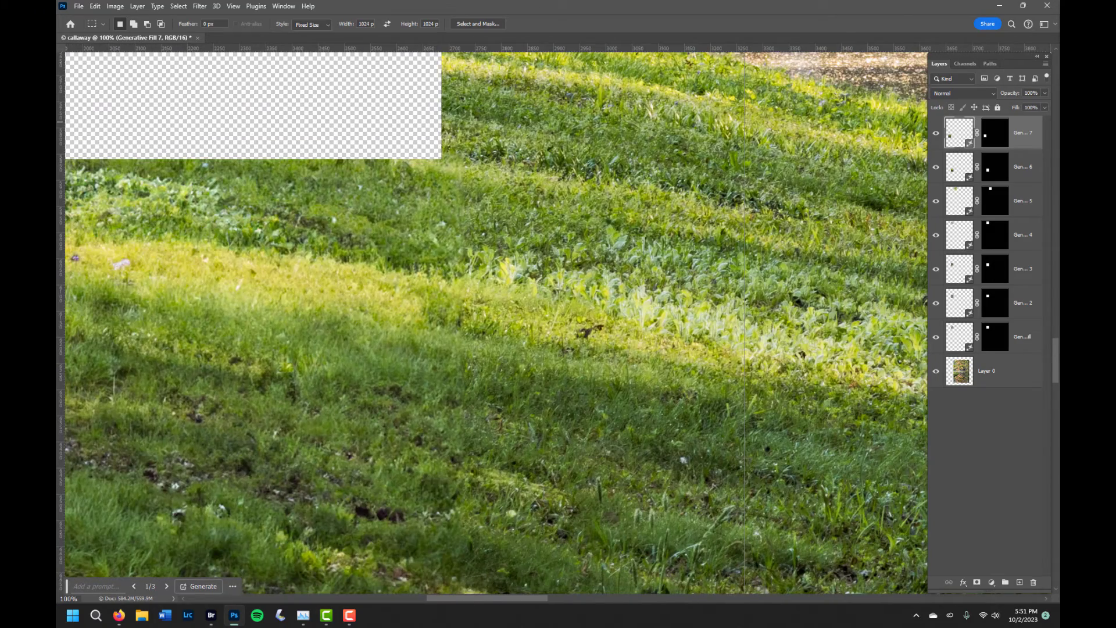
{"action": "scroll", "coordinate": [567, 322], "scroll_direction": "down", "scroll_amount": 6}
{"action": "scroll", "coordinate": [299, 192], "scroll_direction": "down", "scroll_amount": 2}
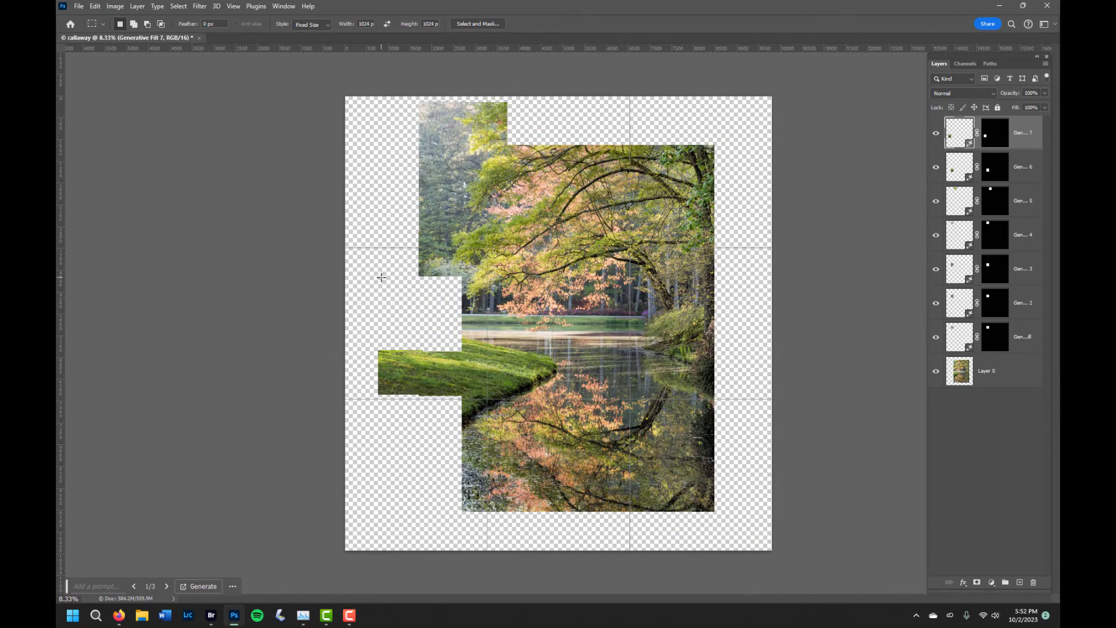
- Crop the canvas to the filled lake-and-trees area, removing all transparent margins
{"action": "key", "text": "c"}
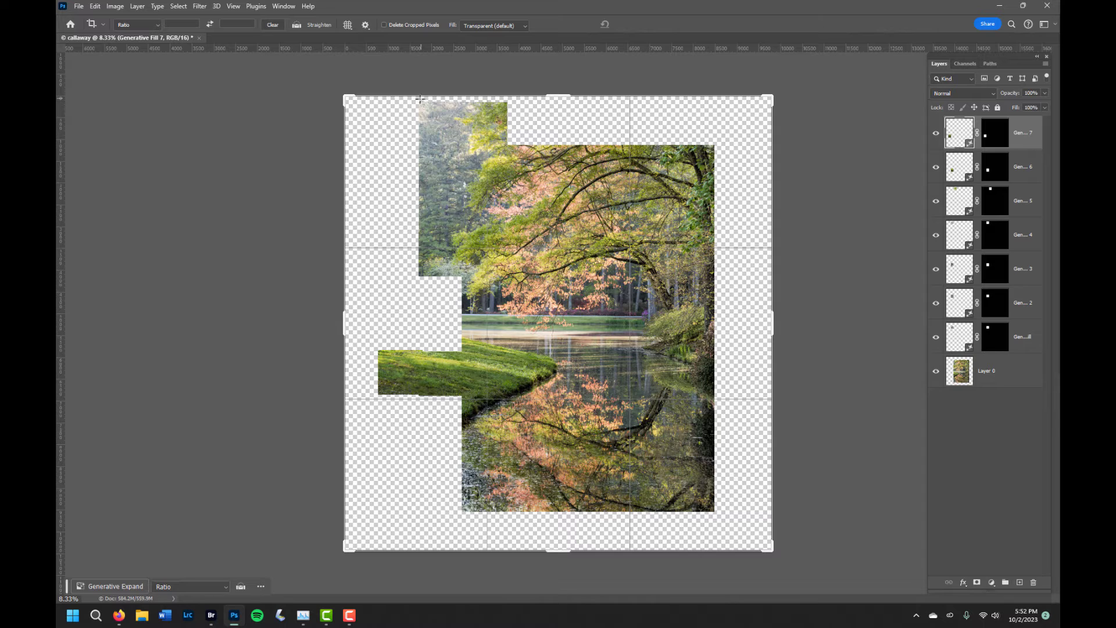
{"action": "mouse_move", "coordinate": [418, 100]}
{"action": "left_mouse_down"}
{"action": "mouse_move", "coordinate": [593, 423]}
{"action": "mouse_move", "coordinate": [642, 485]}
{"action": "mouse_move", "coordinate": [713, 512]}
{"action": "left_mouse_up"}
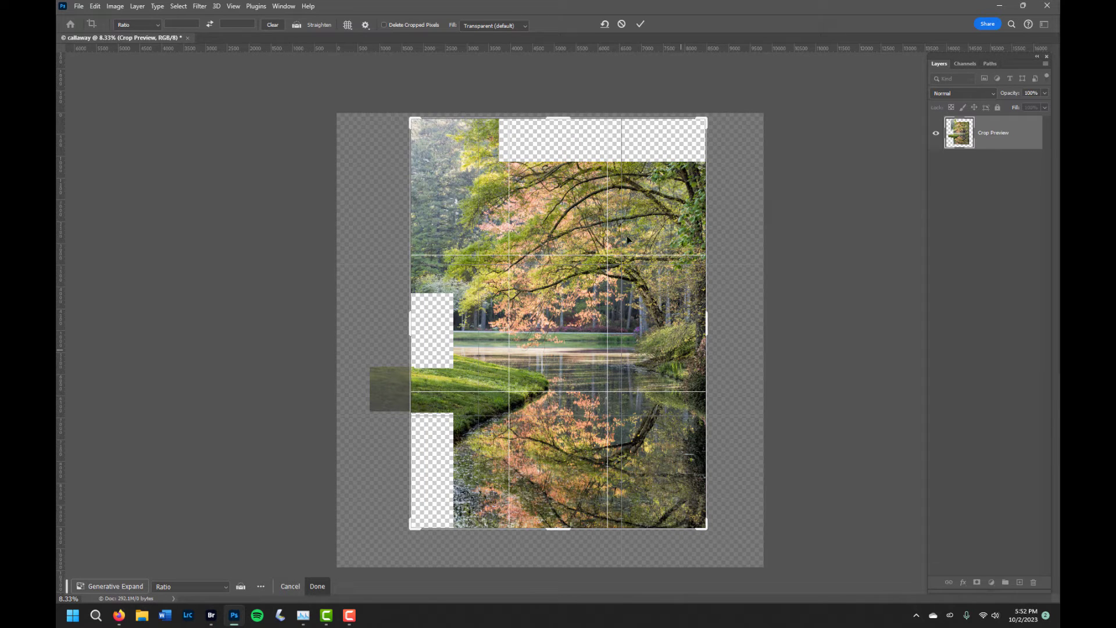
{"action": "left_click", "coordinate": [641, 24]}
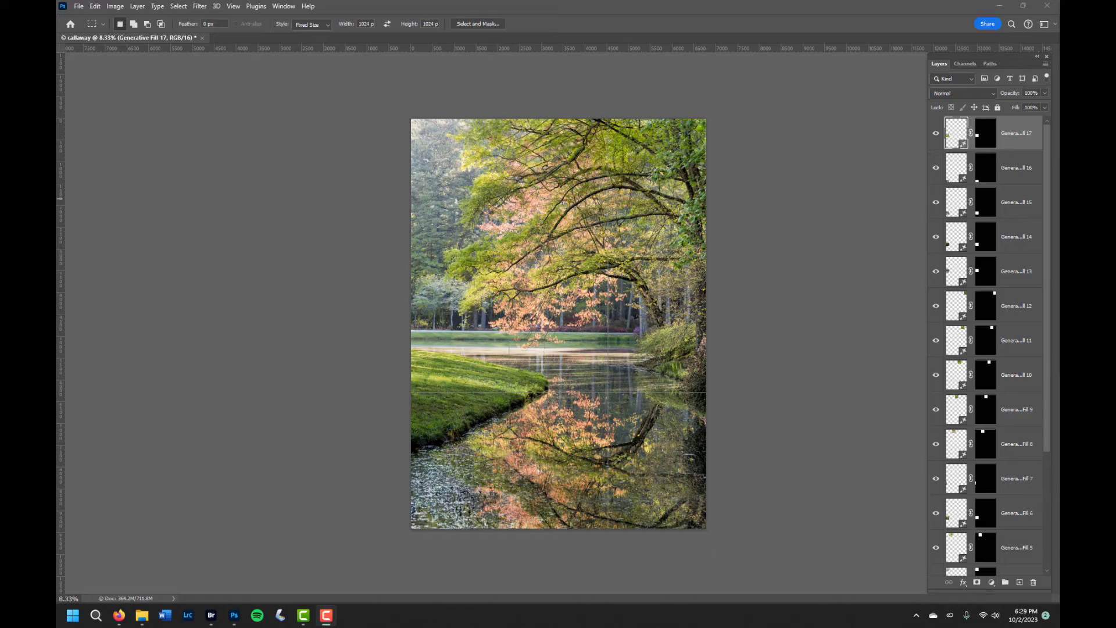
{"action": "scroll", "coordinate": [559, 404], "scroll_direction": "up", "scroll_amount": 4}
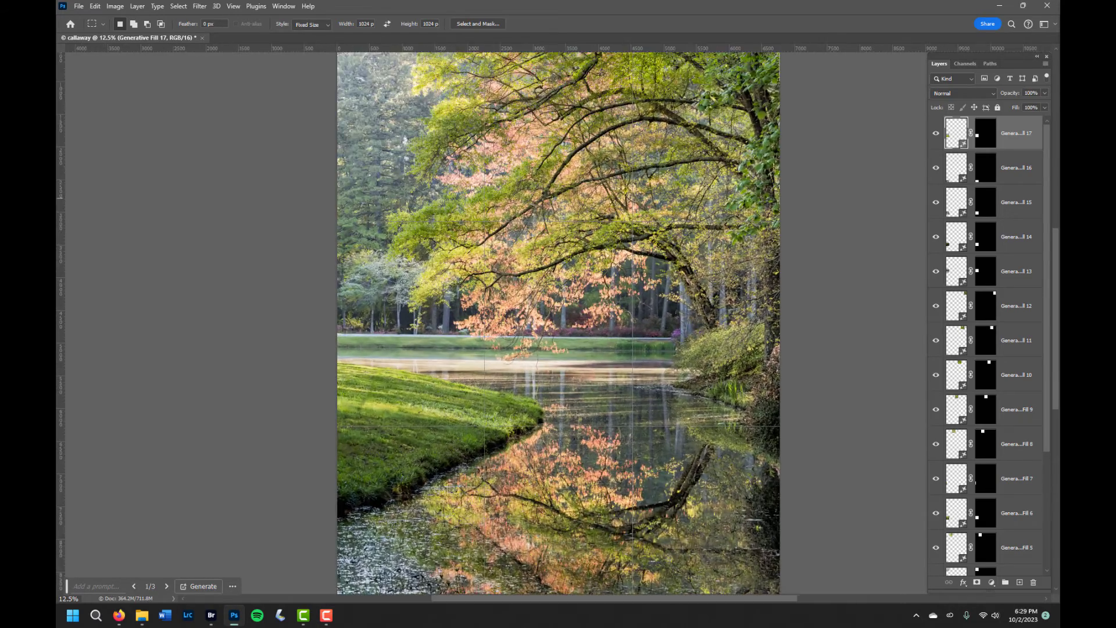
{"action": "scroll", "coordinate": [559, 325], "scroll_direction": "up", "scroll_amount": 3}
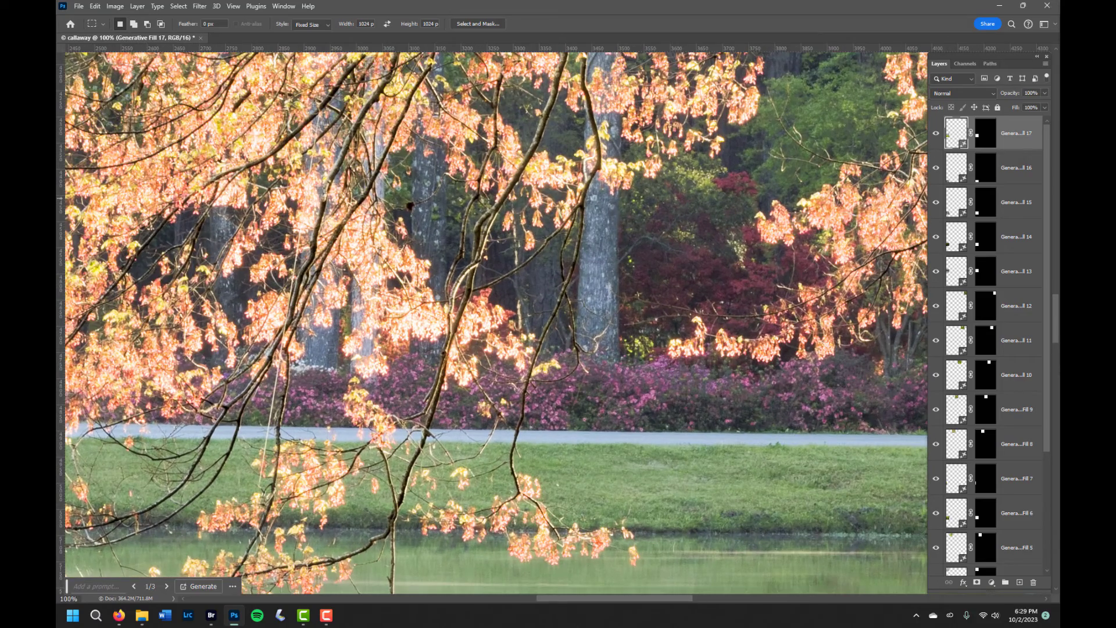
{"action": "scroll", "coordinate": [496, 323], "scroll_direction": "right", "scroll_amount": 10}
{"action": "scroll", "coordinate": [495, 322], "scroll_direction": "down", "scroll_amount": 10}
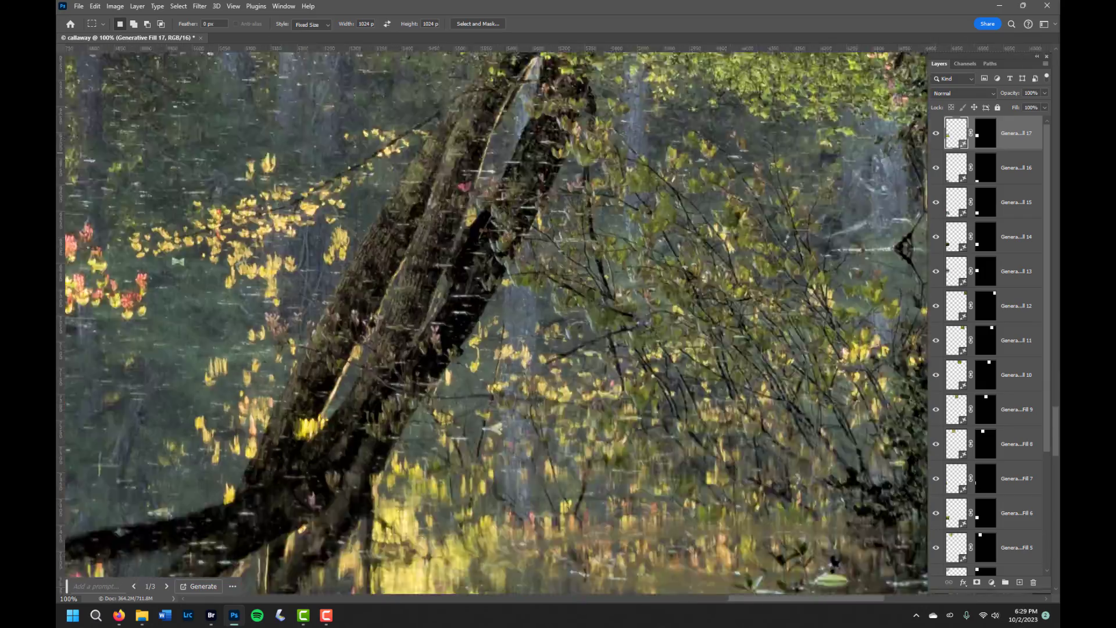
{"action": "scroll", "coordinate": [496, 322], "scroll_direction": "down", "scroll_amount": 2}
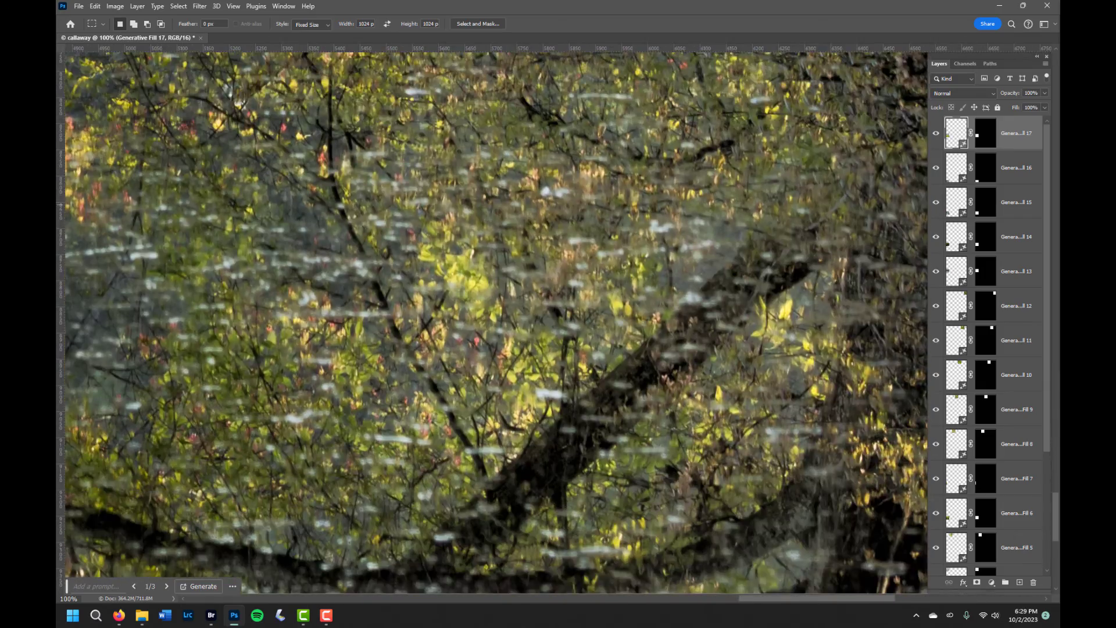
{"action": "scroll", "coordinate": [497, 323], "scroll_direction": "left", "scroll_amount": 10}
{"action": "scroll", "coordinate": [496, 323], "scroll_direction": "left", "scroll_amount": 7}
{"action": "scroll", "coordinate": [497, 323], "scroll_direction": "left", "scroll_amount": 12}
{"action": "scroll", "coordinate": [497, 322], "scroll_direction": "left", "scroll_amount": 7}
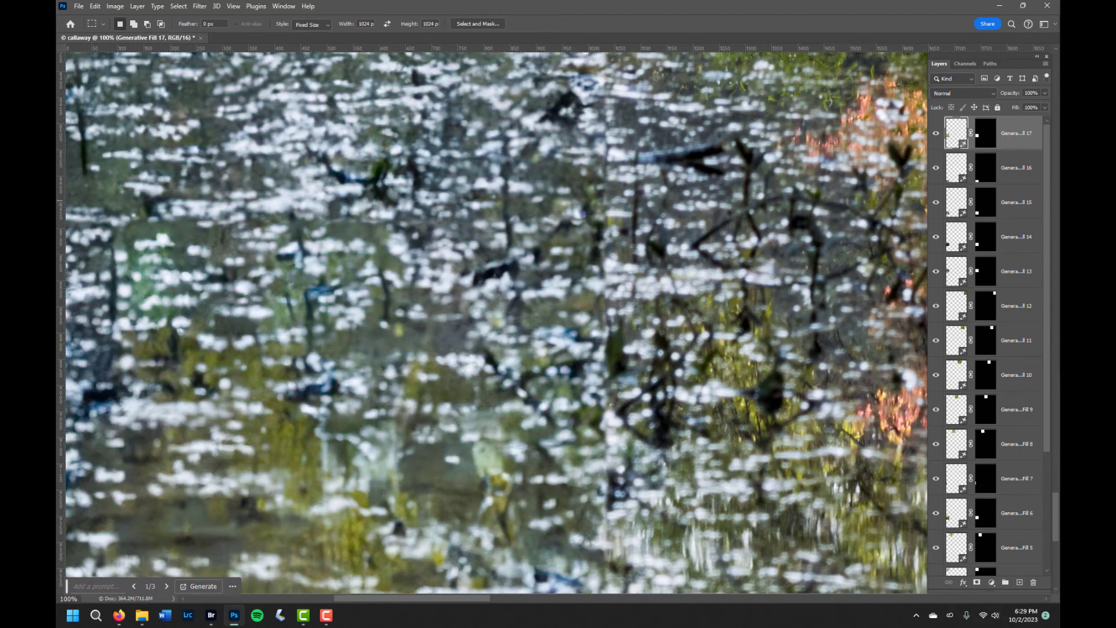
{"action": "scroll", "coordinate": [496, 323], "scroll_direction": "up", "scroll_amount": 10}
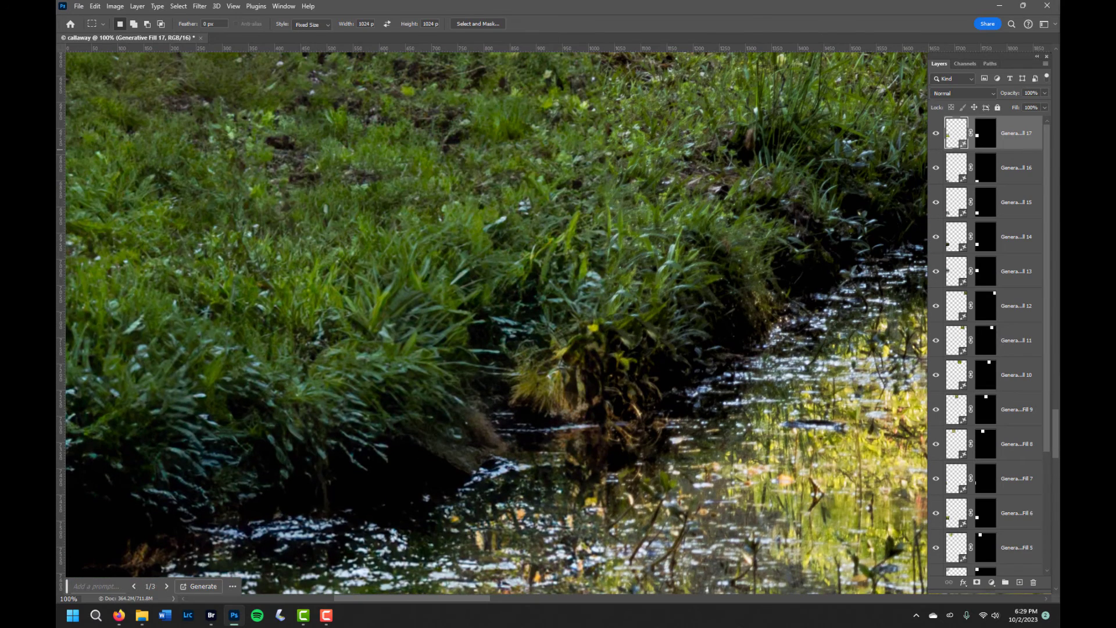
{"action": "scroll", "coordinate": [681, 146], "scroll_direction": "up", "scroll_amount": 3}
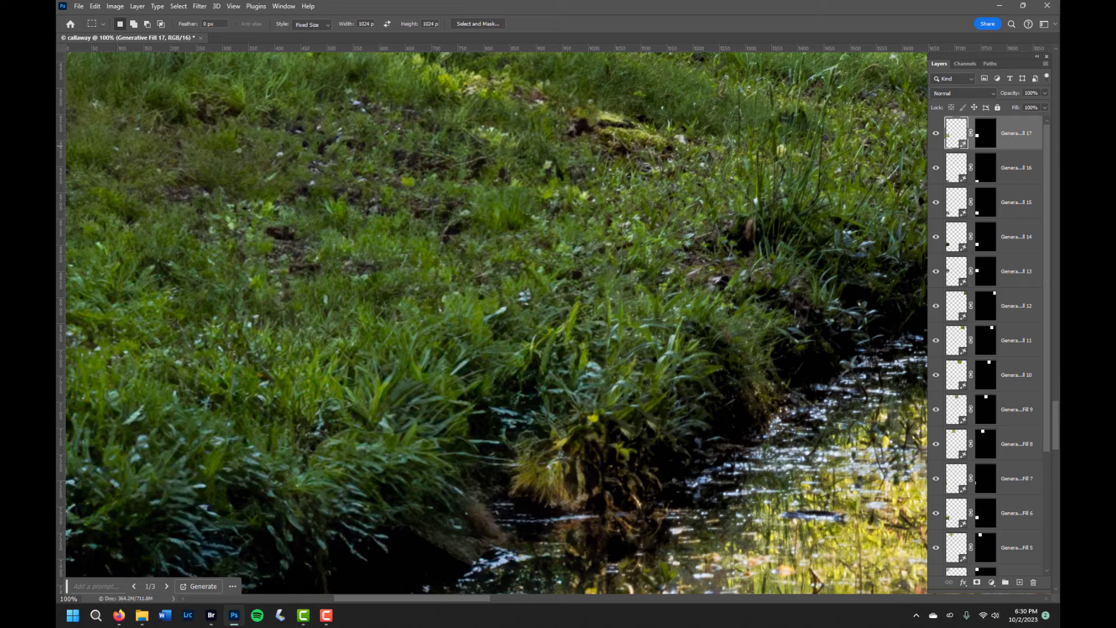
{"action": "scroll", "coordinate": [497, 323], "scroll_direction": "up", "scroll_amount": 5}
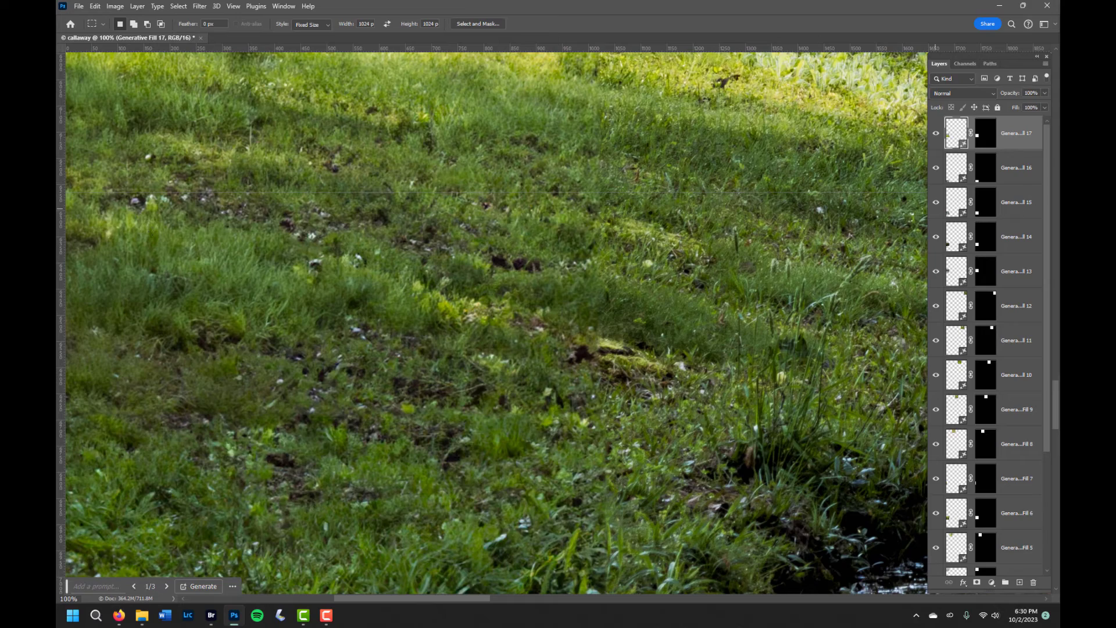
{"action": "scroll", "coordinate": [497, 323], "scroll_direction": "up", "scroll_amount": 5}
{"action": "scroll", "coordinate": [497, 323], "scroll_direction": "up", "scroll_amount": 5}
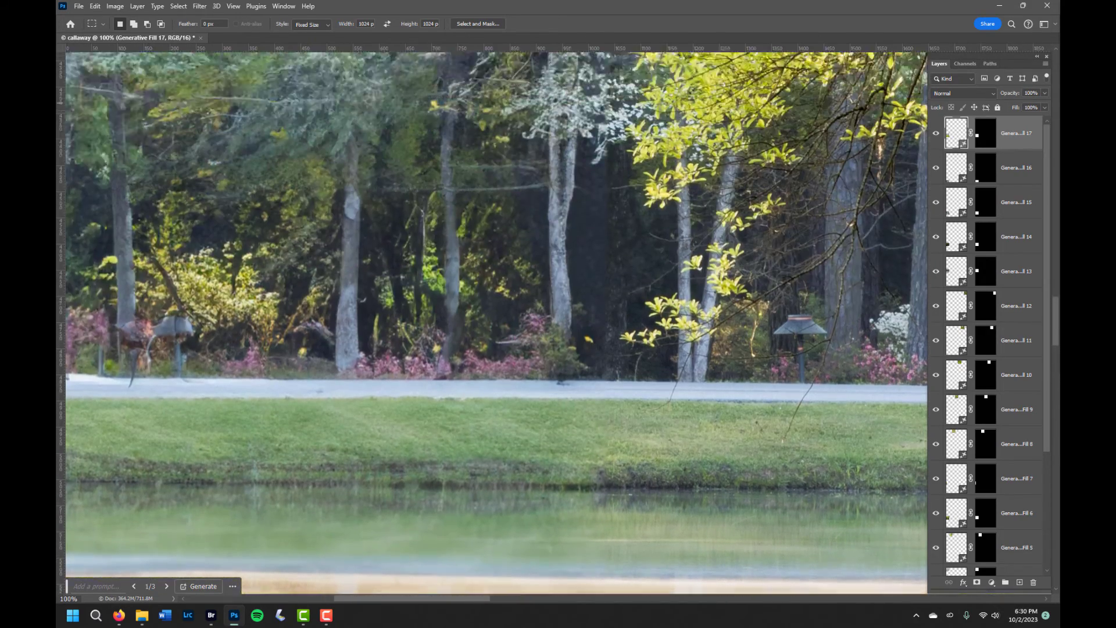
{"action": "scroll", "coordinate": [497, 323], "scroll_direction": "up", "scroll_amount": 2}
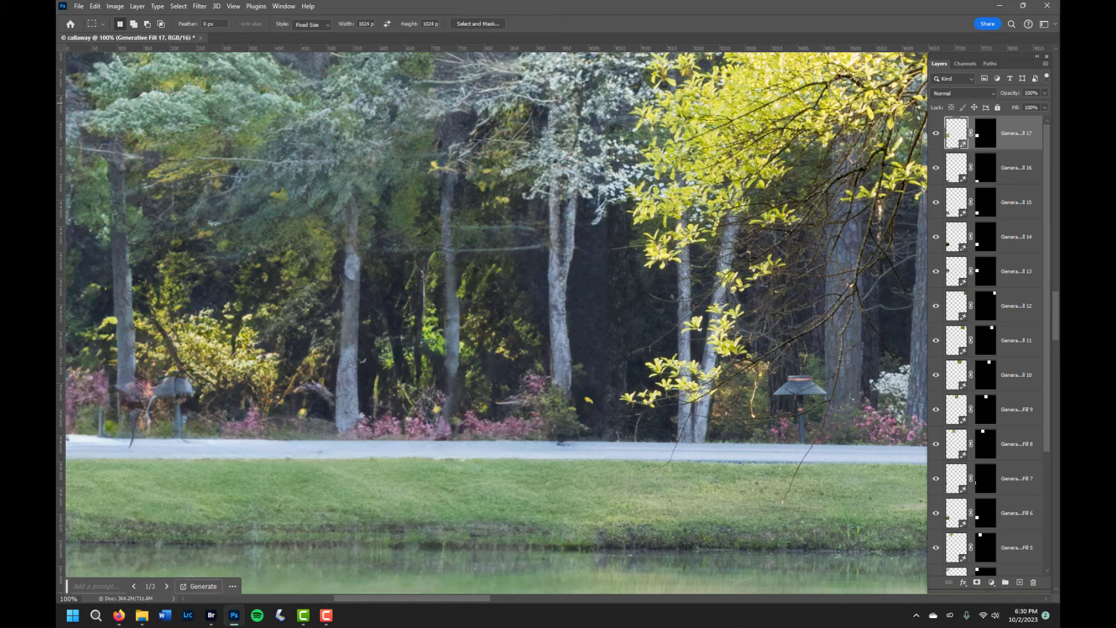
{"action": "scroll", "coordinate": [492, 323], "scroll_direction": "up", "scroll_amount": 10}
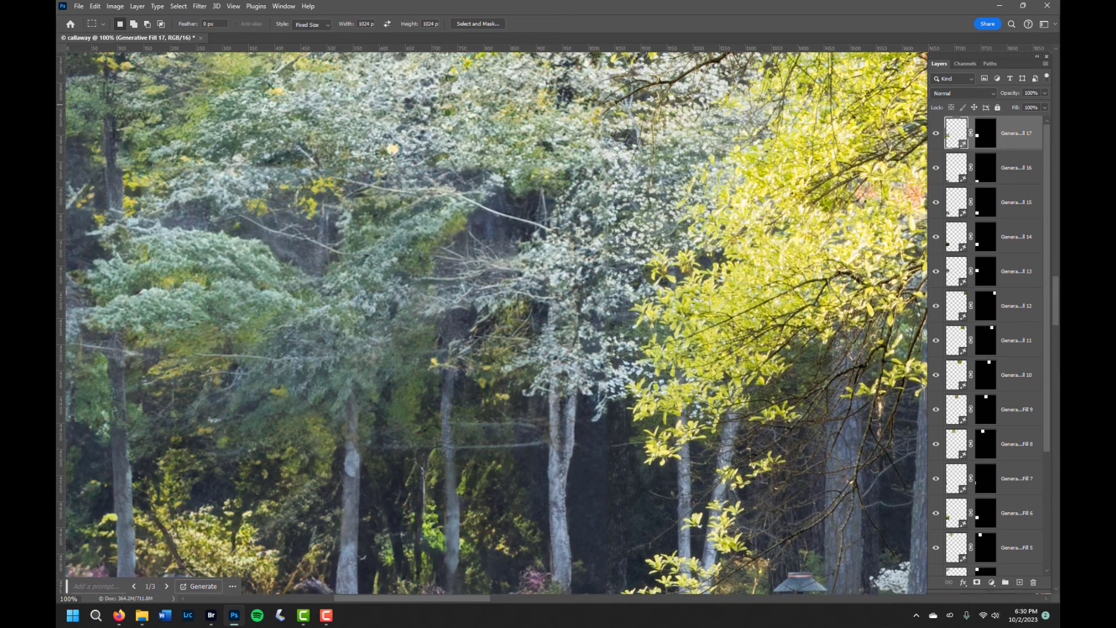
{"action": "scroll", "coordinate": [491, 323], "scroll_direction": "up", "scroll_amount": 10}
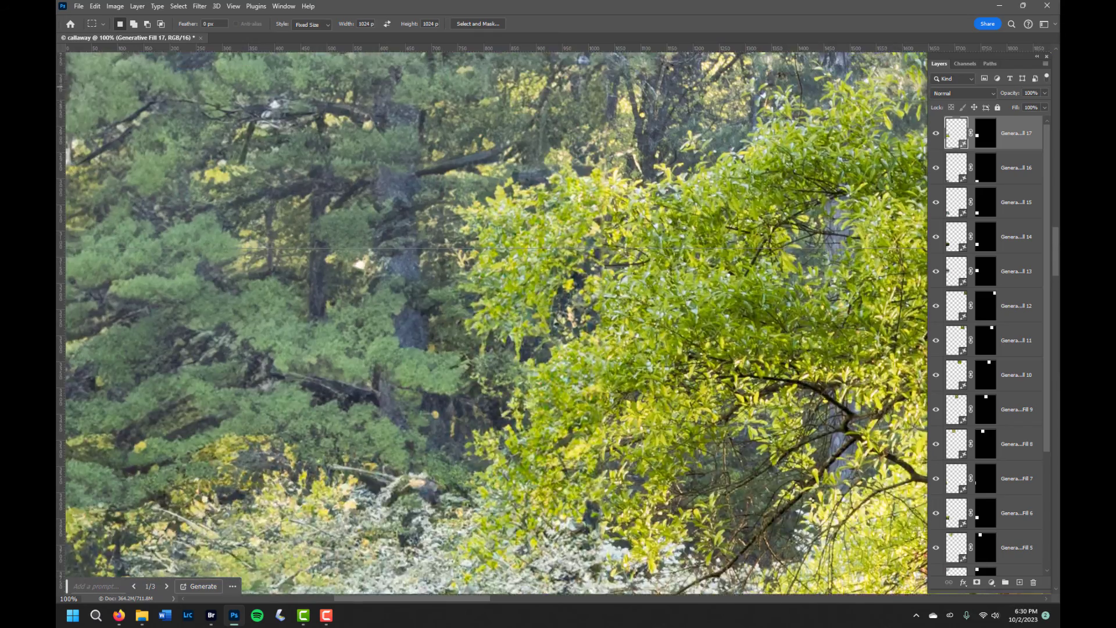
{"action": "scroll", "coordinate": [491, 323], "scroll_direction": "up", "scroll_amount": 10}
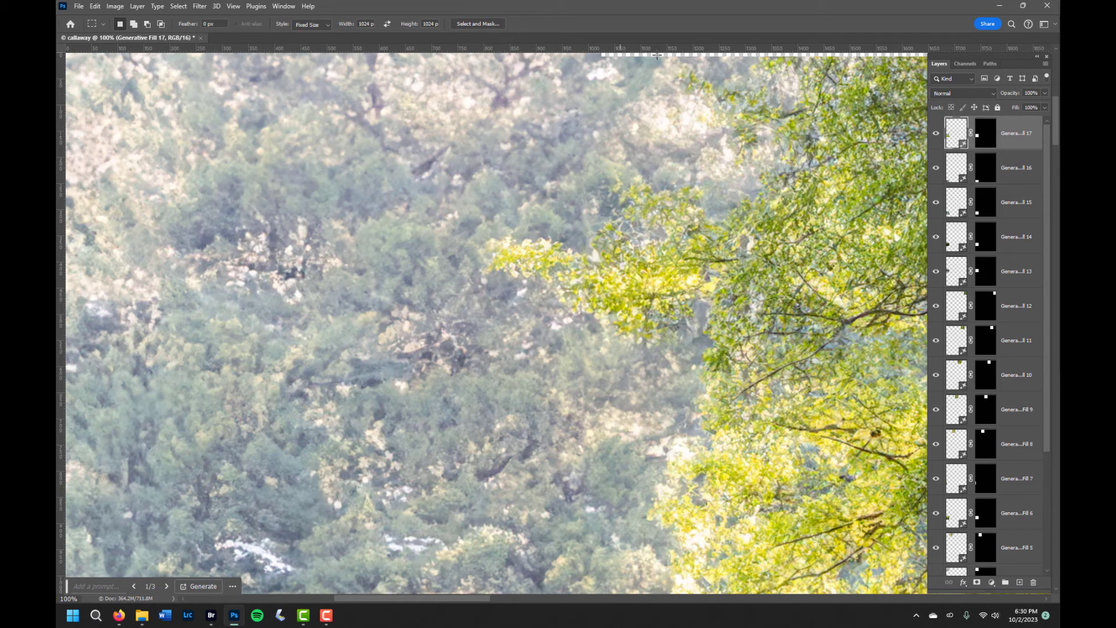
{"action": "scroll", "coordinate": [600, 345], "scroll_direction": "down", "scroll_amount": 5}
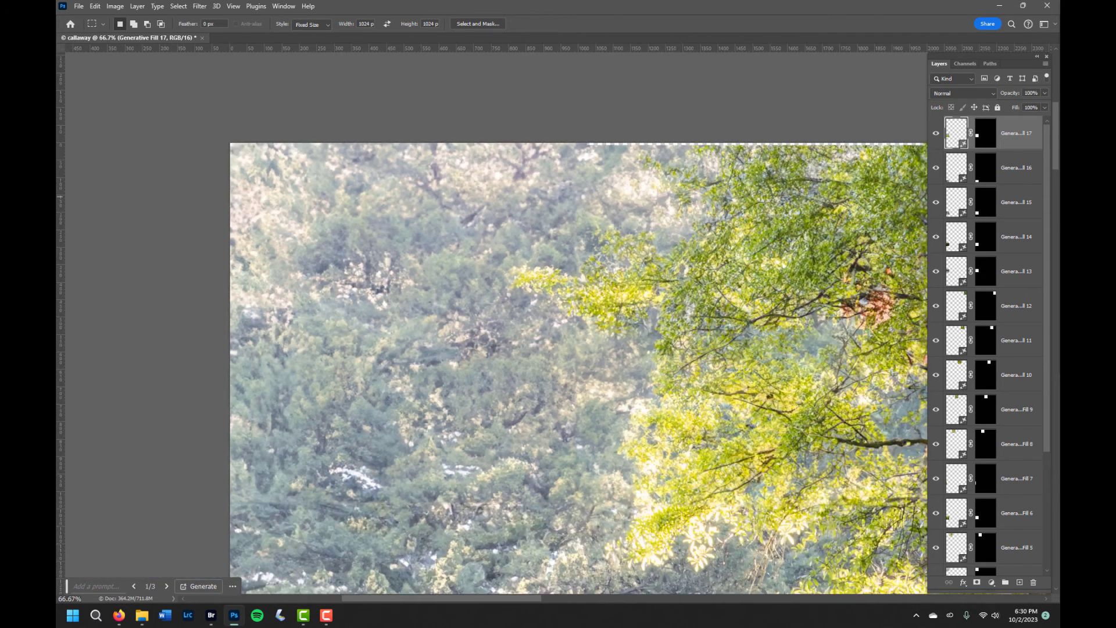
{"action": "scroll", "coordinate": [754, 236], "scroll_direction": "down", "scroll_amount": 1}
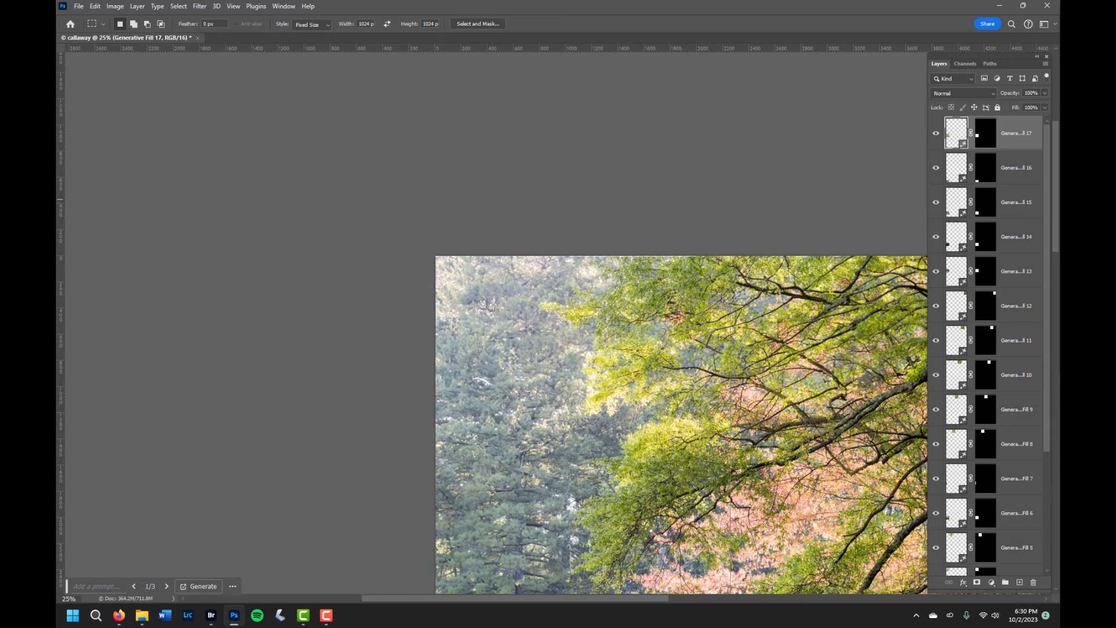
{"action": "scroll", "coordinate": [754, 236], "scroll_direction": "down", "scroll_amount": 3}
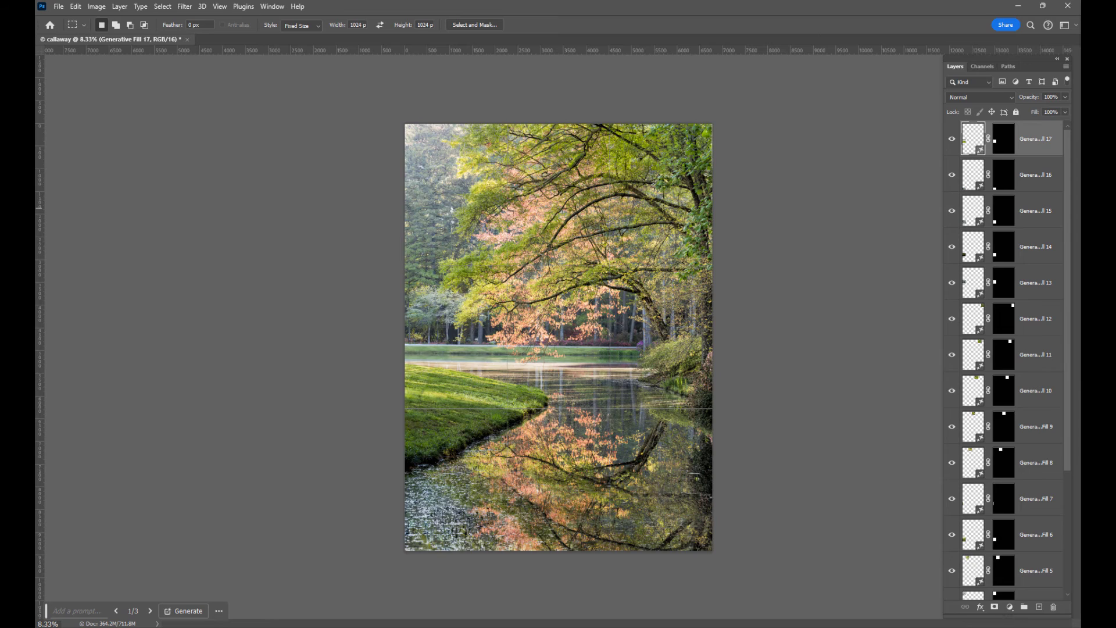
{"action": "key", "text": "ctrl+plus"}
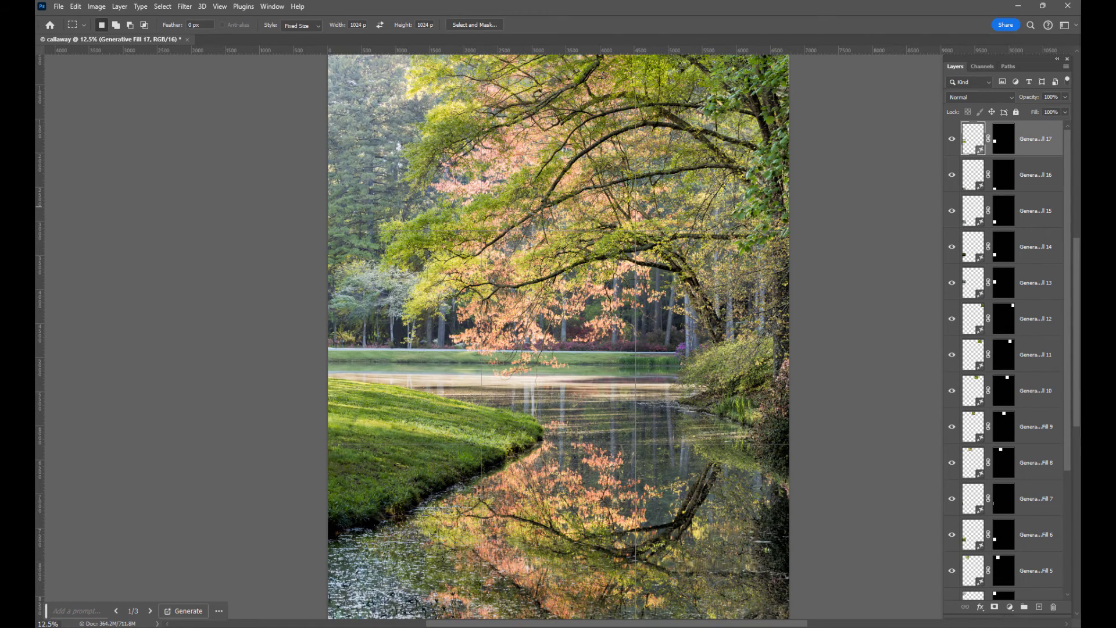
{"action": "scroll", "coordinate": [557, 338], "scroll_direction": "down", "scroll_amount": 3}
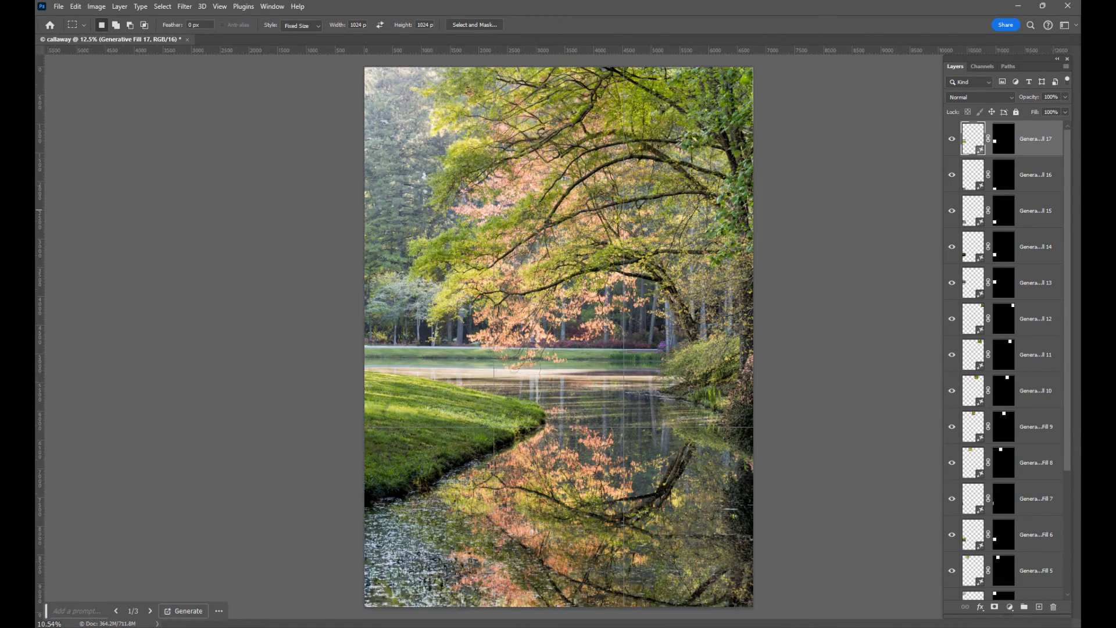
{"action": "scroll", "coordinate": [558, 337], "scroll_direction": "up", "scroll_amount": 1}
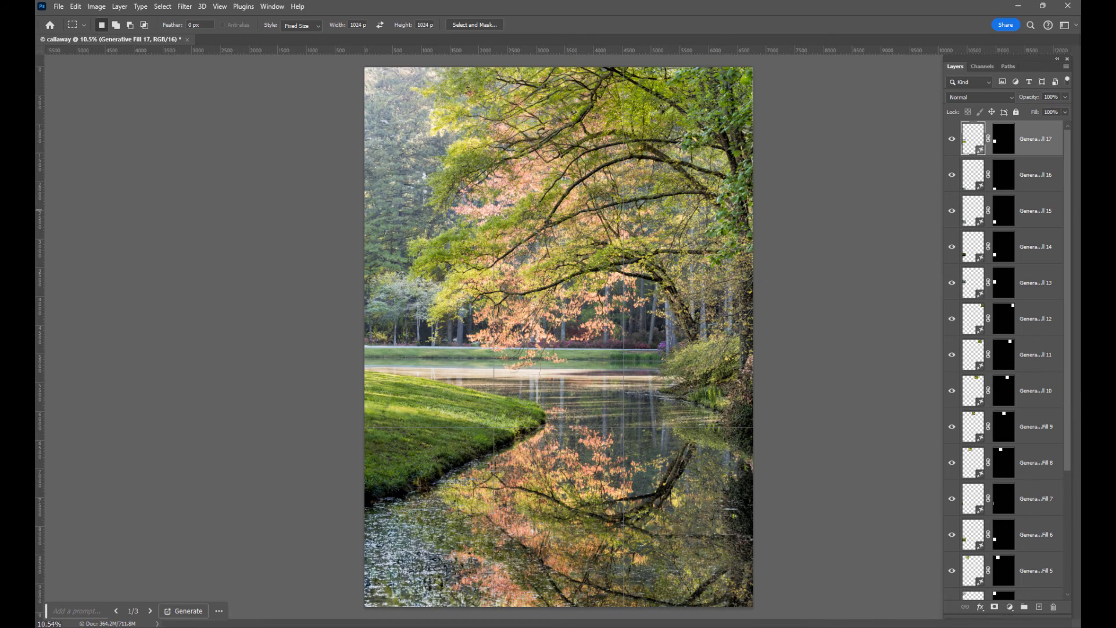